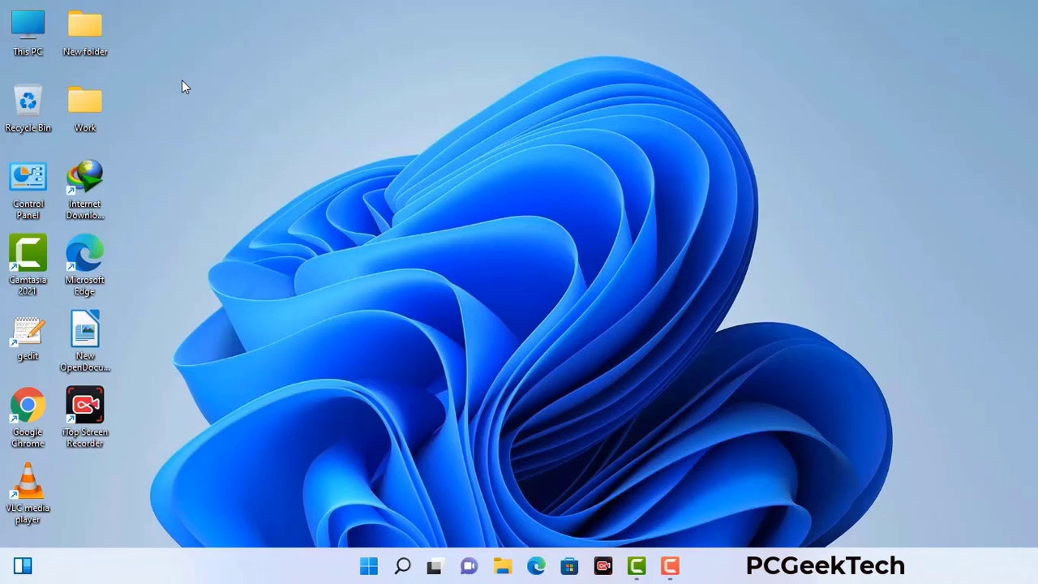
- Enable Safe boot with the Network option in msconfig, apply it and restart into Safe Mode
key("super+r")
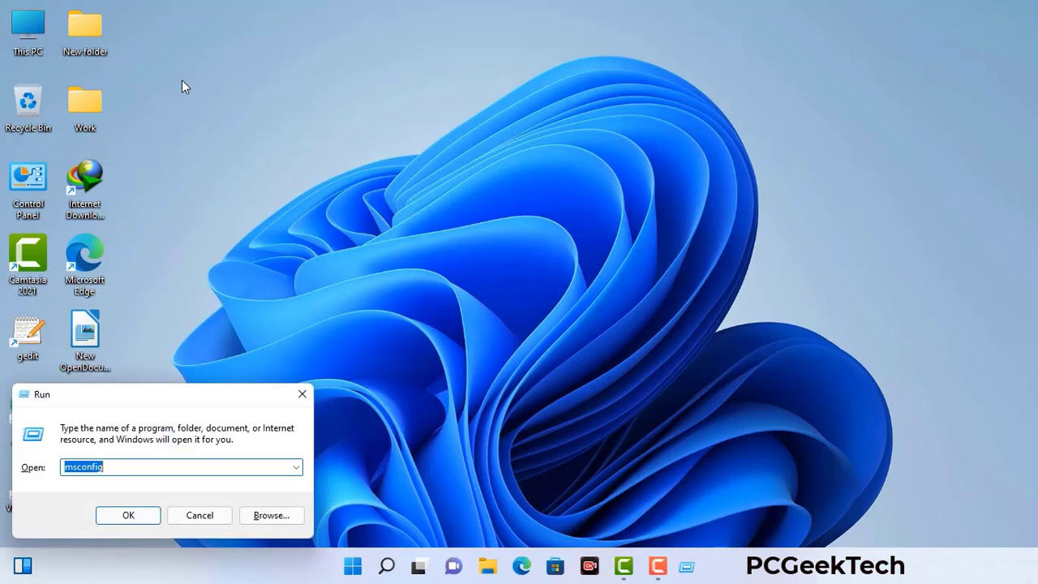
left_click_drag(177, 395, 455, 129)
left_click(412, 202)
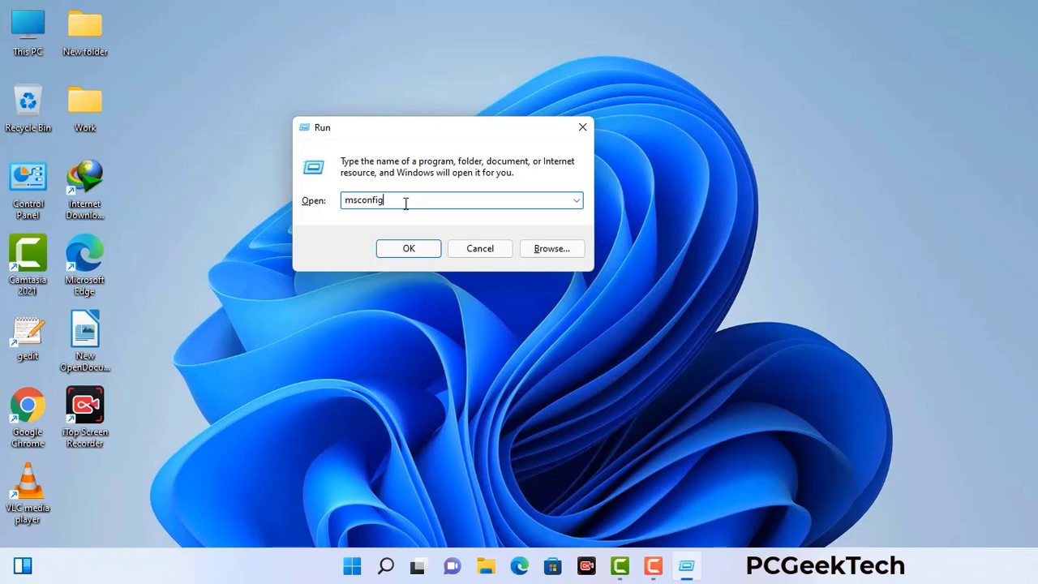
left_click(400, 253)
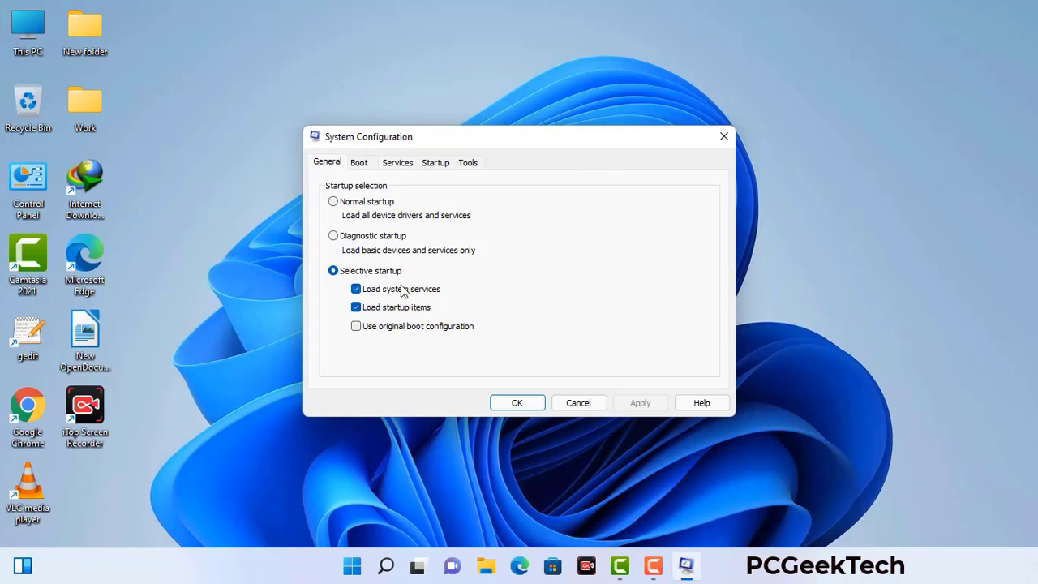
left_click(361, 164)
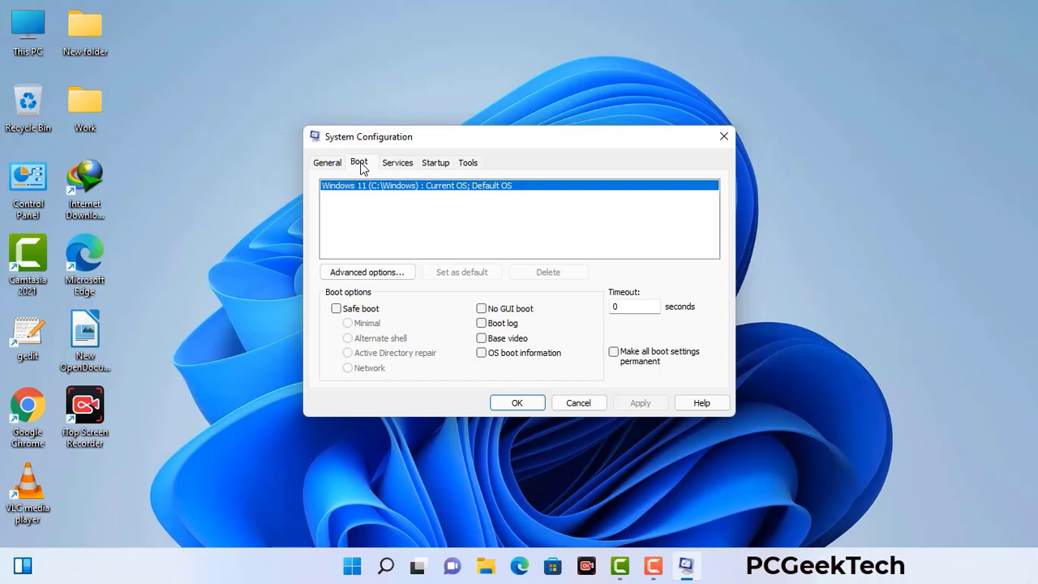
left_click(336, 309)
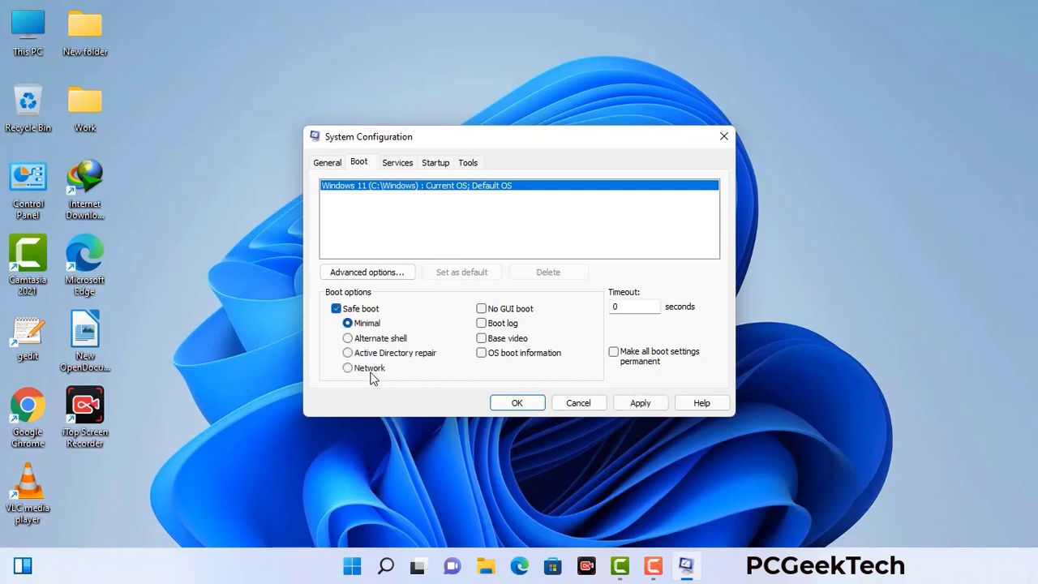
left_click(369, 369)
left_click(639, 404)
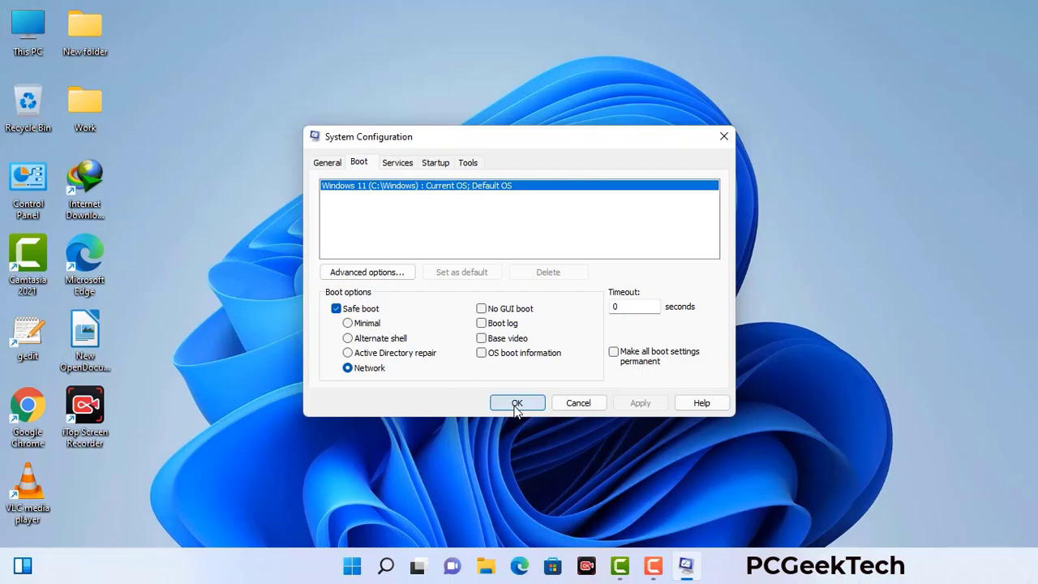
left_click(515, 403)
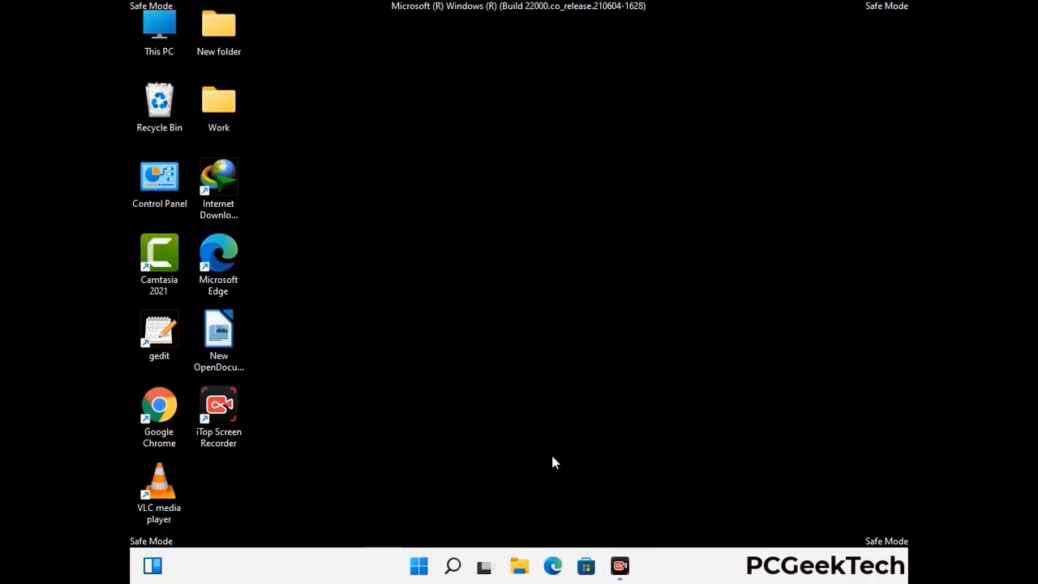
- Turn on 'Show hidden files, folders, and drives' in Control Panel's File Explorer Options
double_click(160, 192)
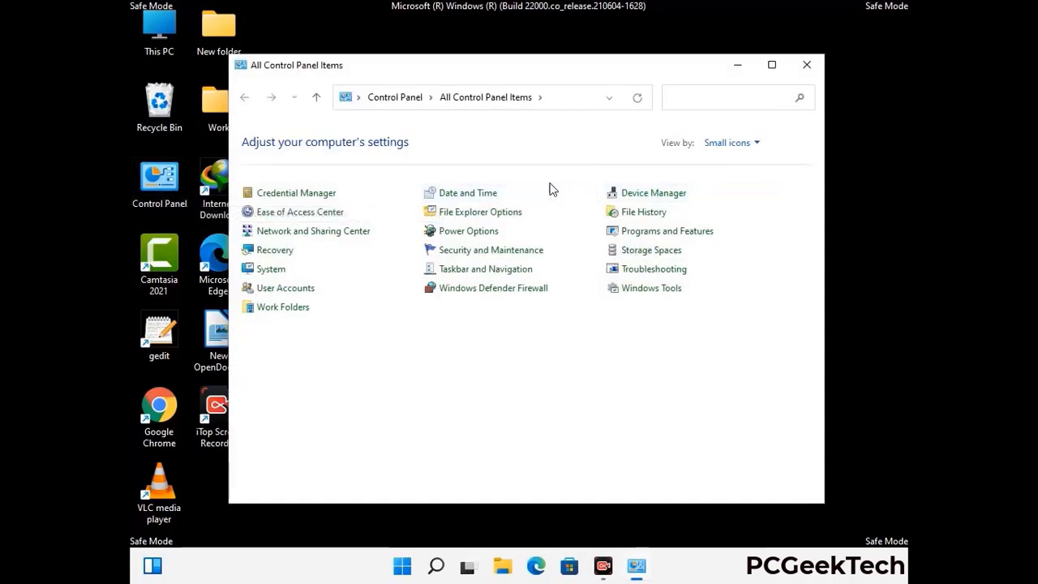
left_click(501, 212)
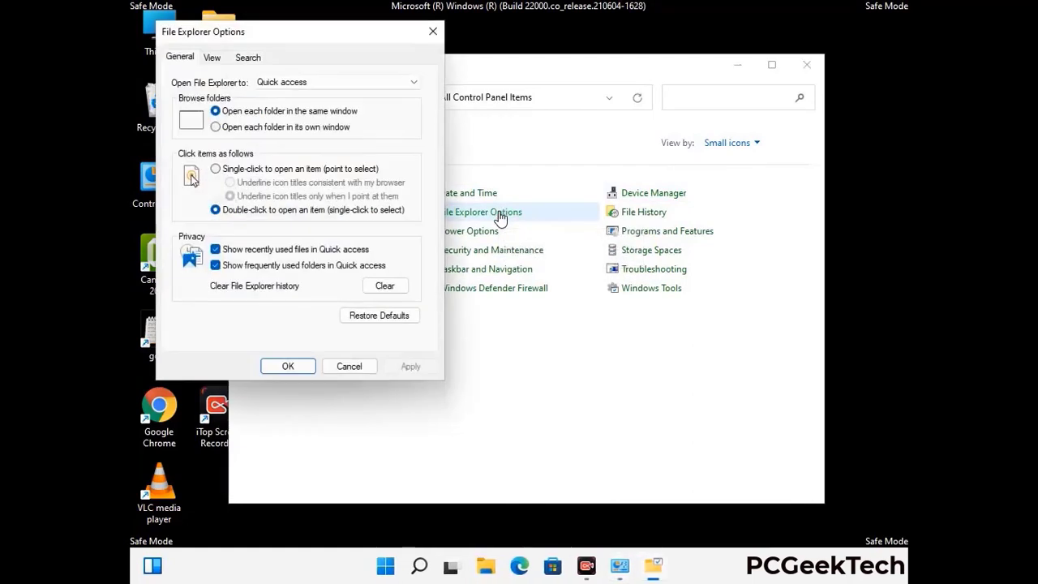
left_click(213, 58)
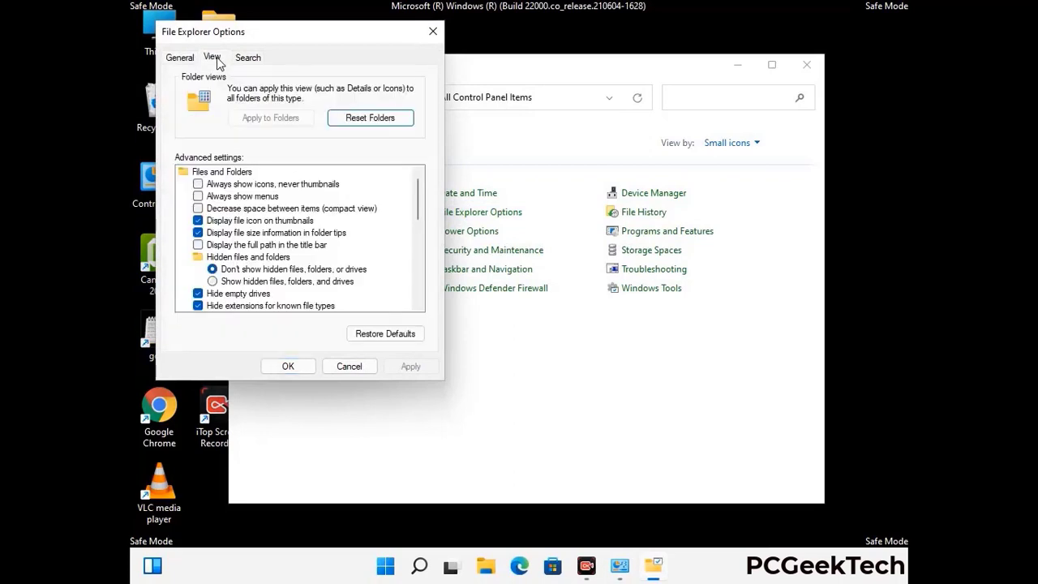
left_click(212, 281)
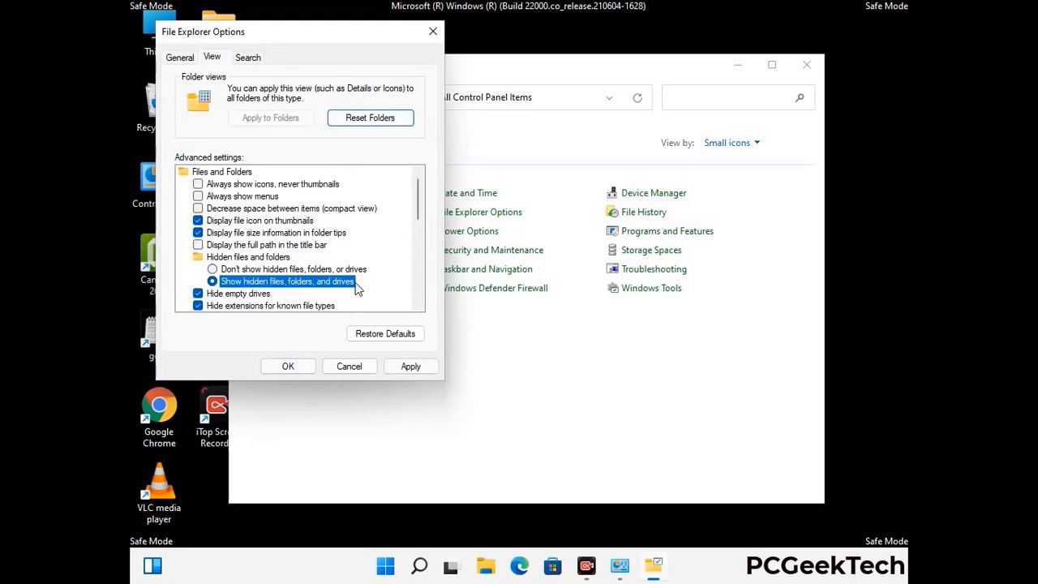
left_click(409, 367)
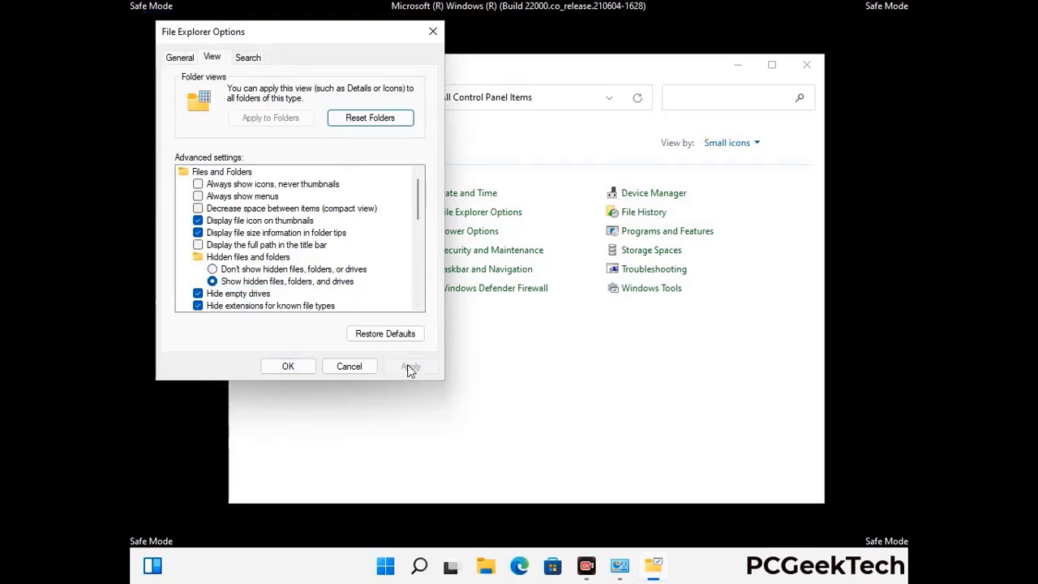
left_click(273, 368)
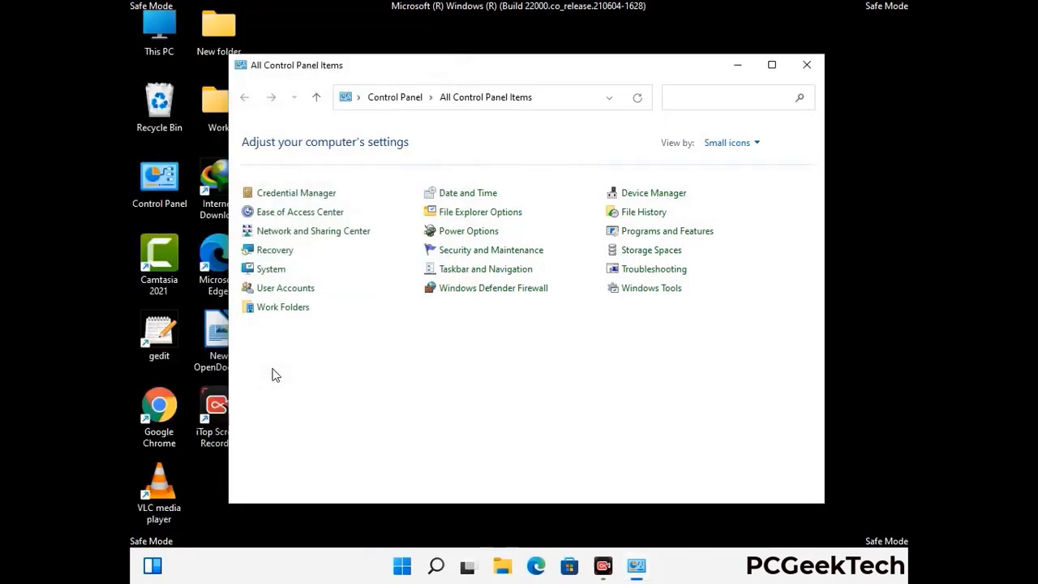
- Close Control Panel and open Local Disk (C:) from This PC
left_click(803, 68)
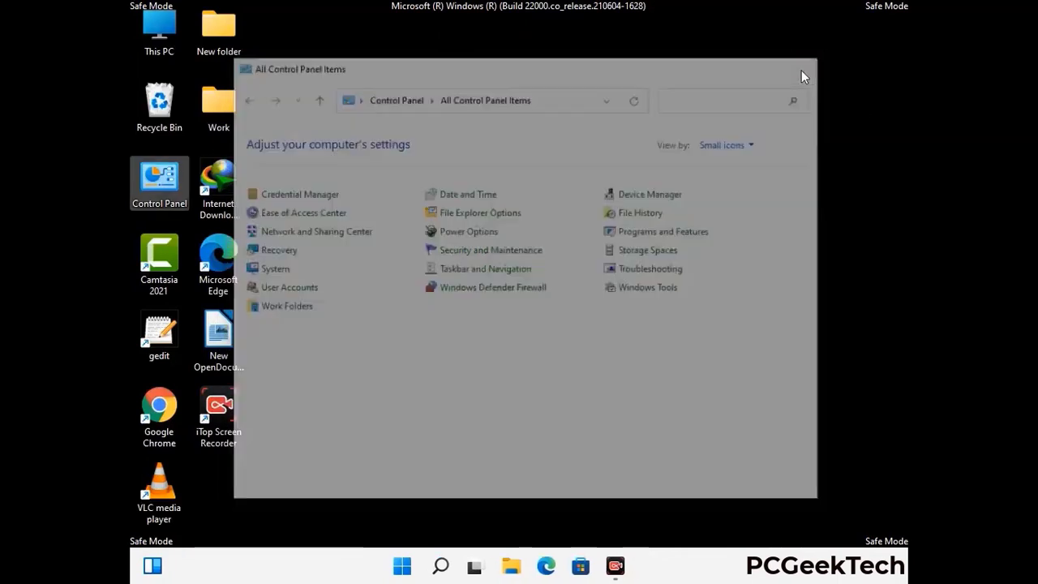
double_click(154, 50)
left_click(454, 355)
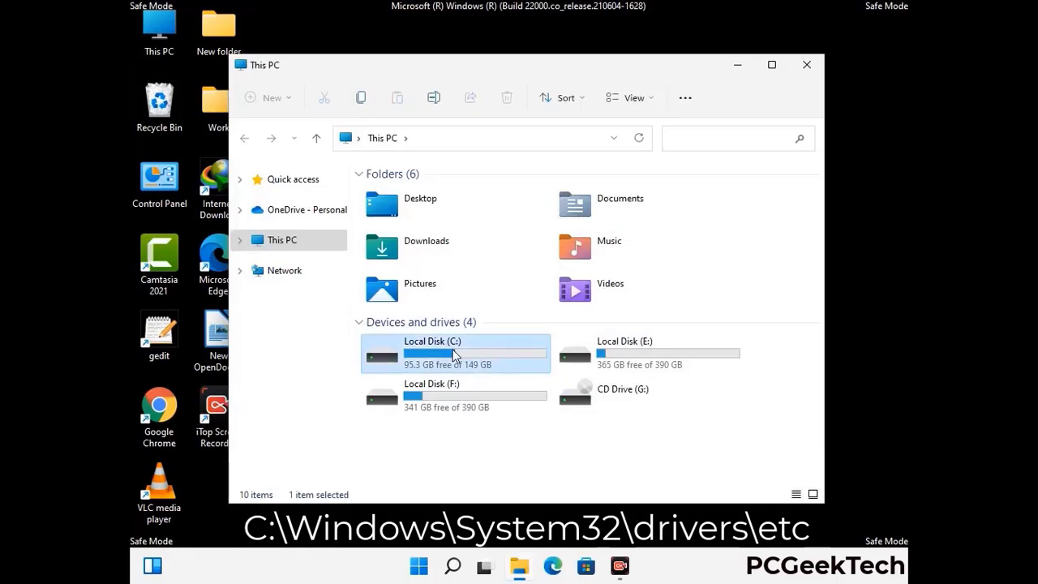
double_click(454, 355)
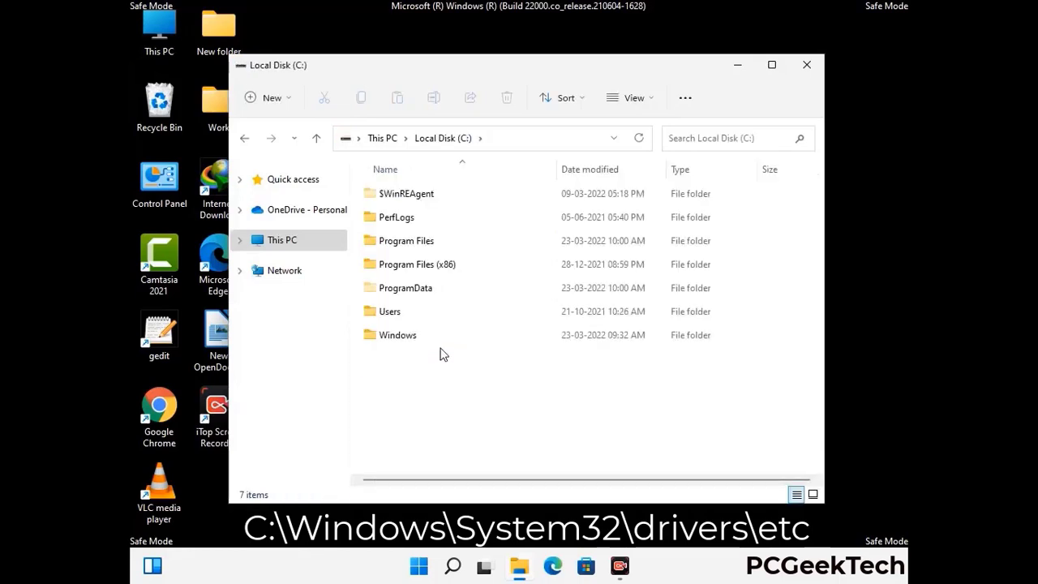
- Navigate through Windows, System32 and drivers into the etc folder and select the hosts file
double_click(389, 338)
scroll(512, 350, "down", 7)
scroll(512, 350, "down", 11)
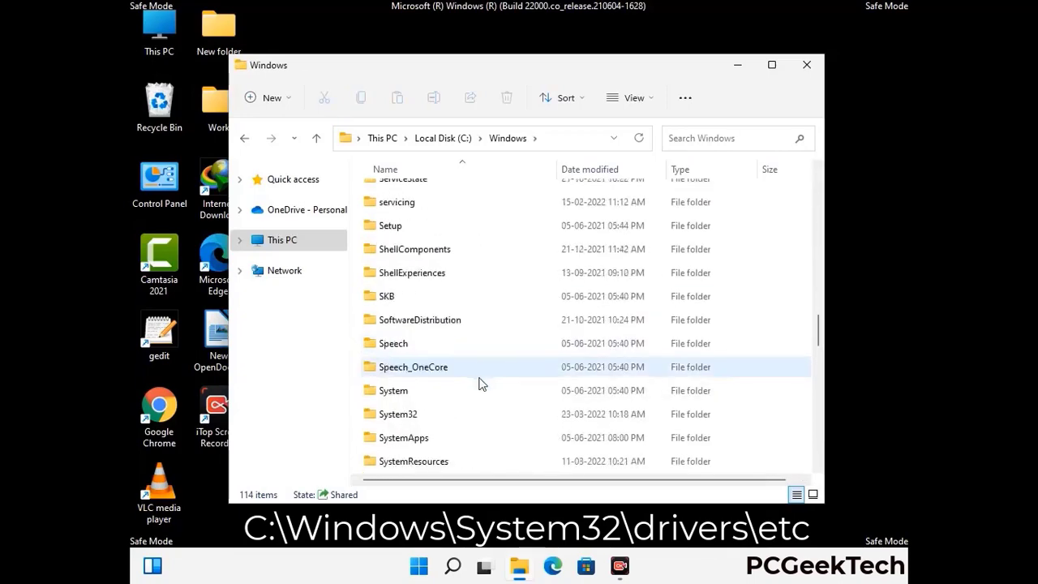
scroll(478, 382, "down", 1)
double_click(389, 340)
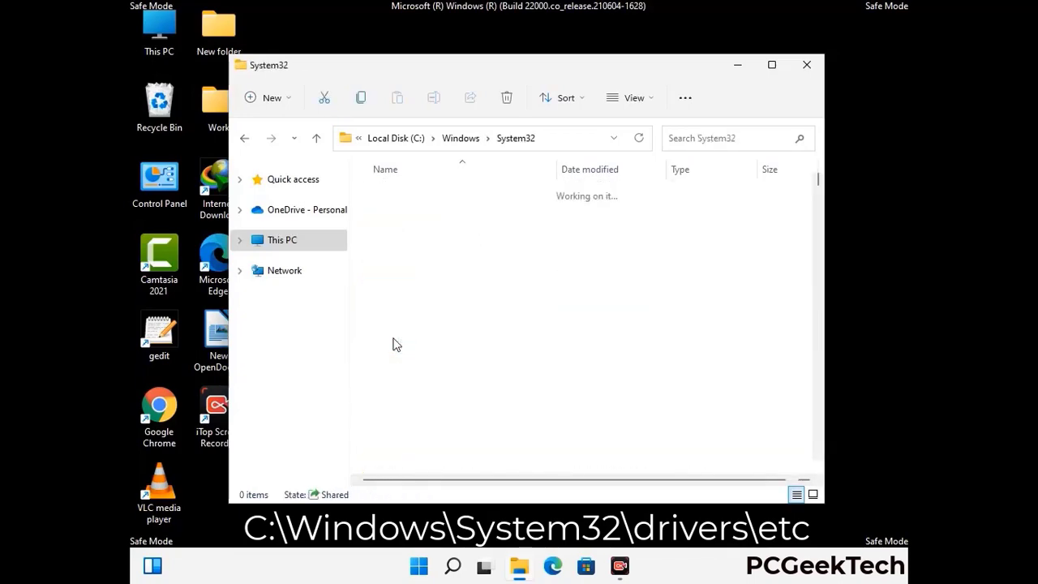
scroll(445, 352, "down", 5)
double_click(399, 442)
double_click(386, 242)
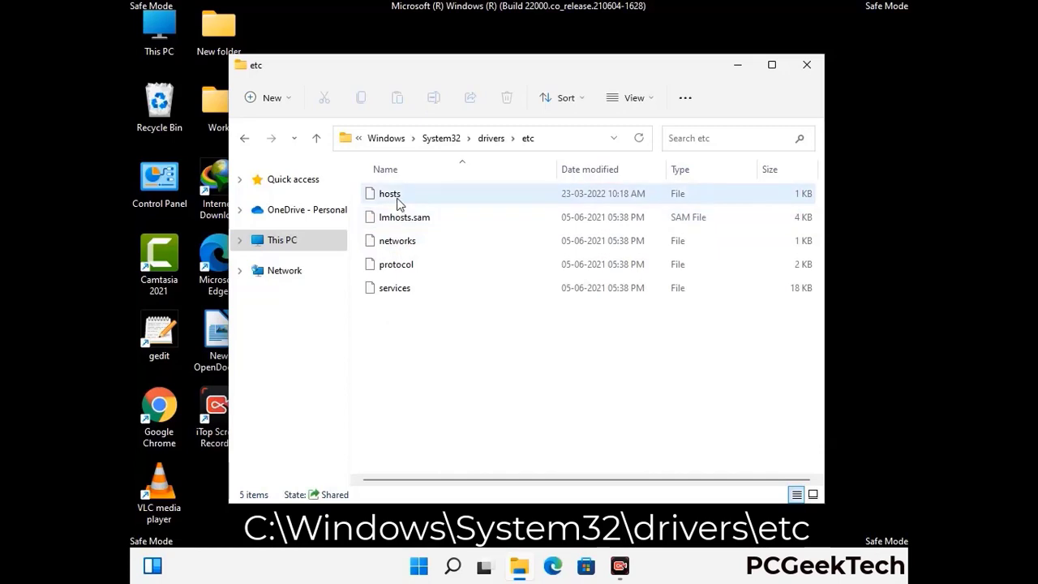
left_click(398, 204)
- Open the hosts file in Notepad
double_click(397, 204)
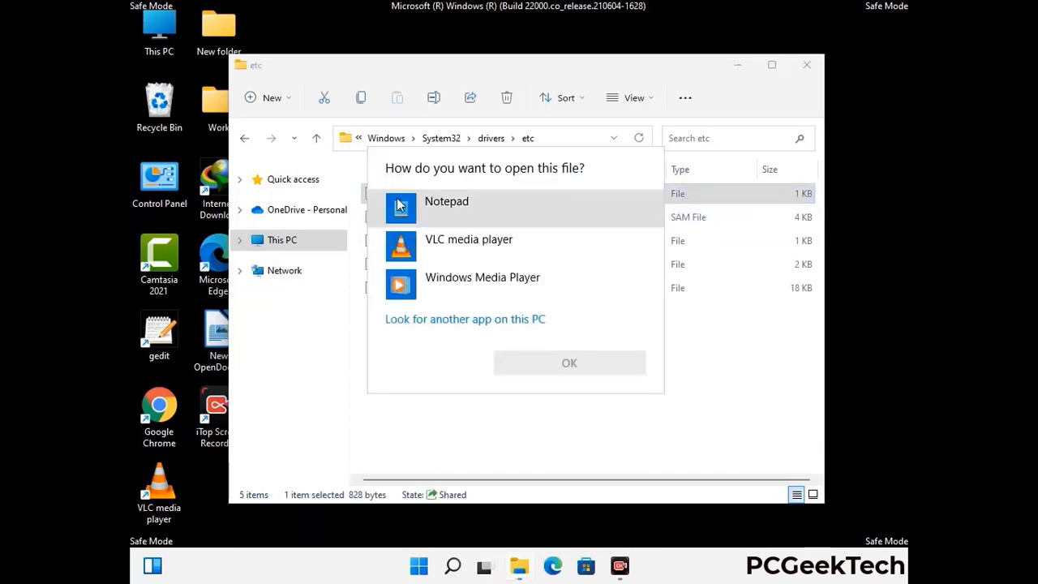
left_click(459, 203)
left_click(572, 364)
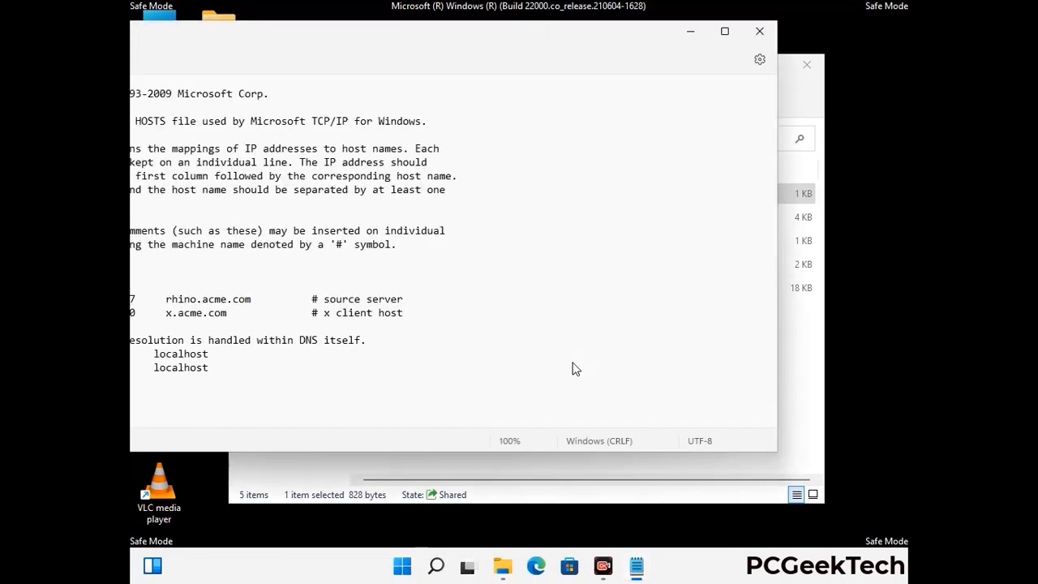
left_click_drag(390, 39, 545, 47)
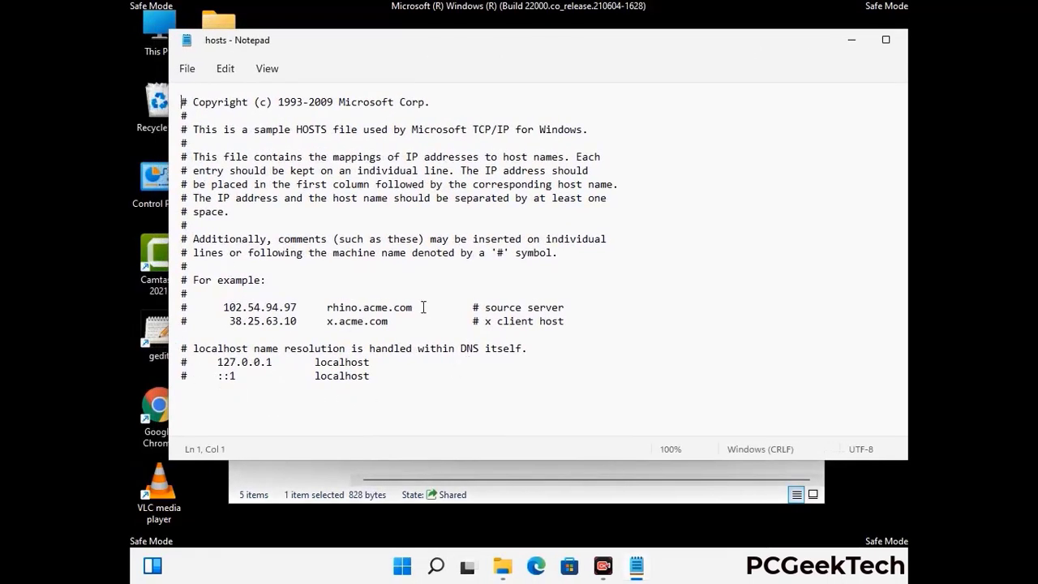
- Add two blank lines after the localhost entries and save the hosts file
left_click(388, 380)
key("Return")
key("Return")
scroll(218, 225, "down", 1)
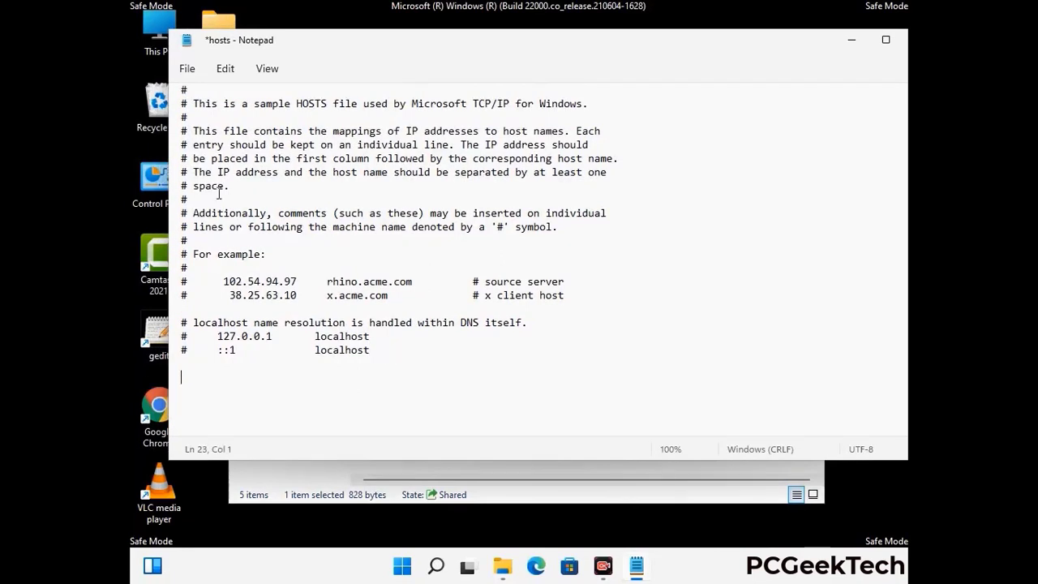
left_click(187, 68)
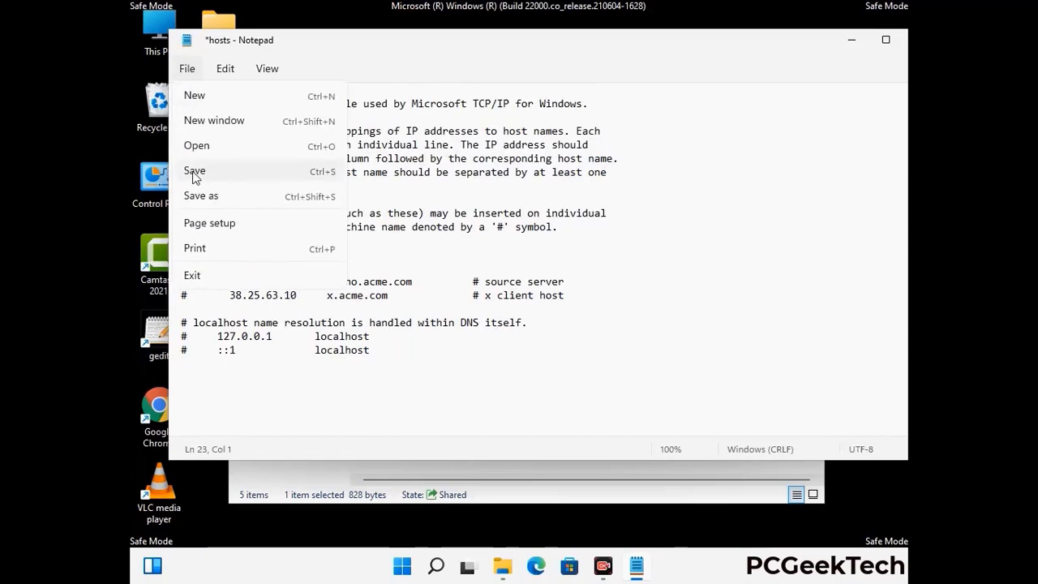
left_click(194, 171)
- Close Notepad and the etc folder window
left_click_drag(782, 46, 663, 46)
left_click(803, 38)
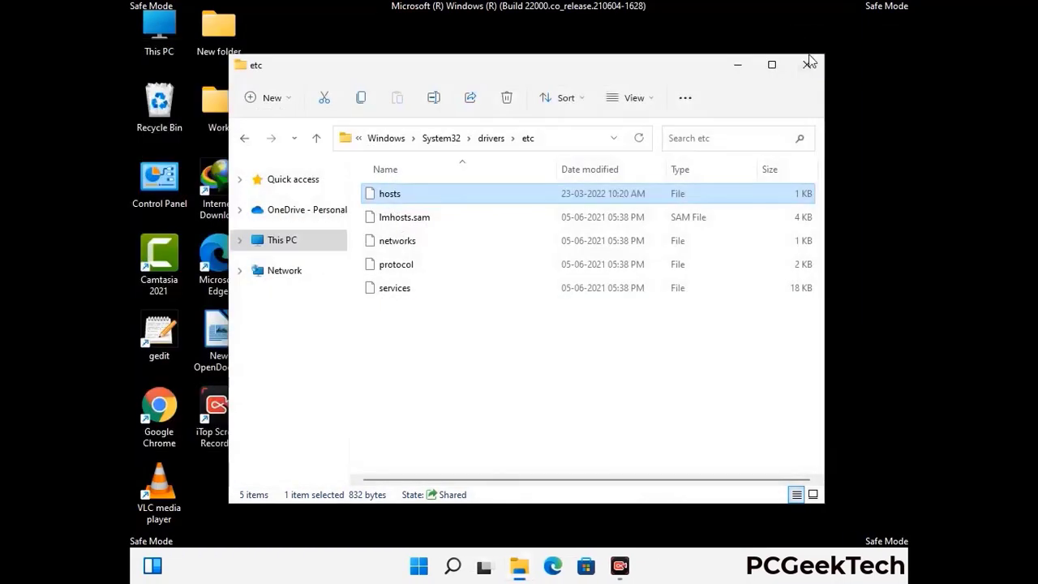
left_click(808, 63)
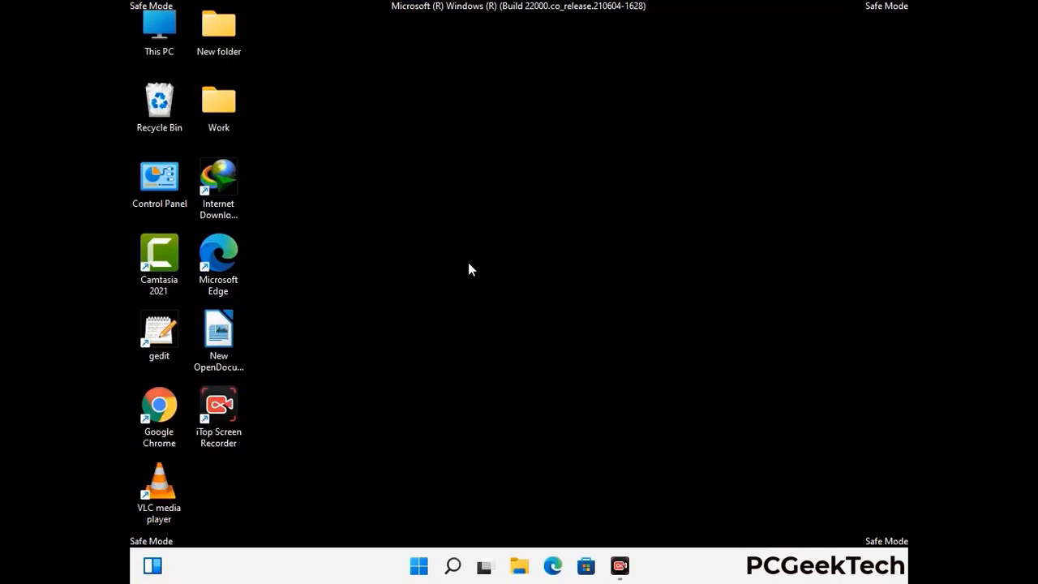
- Run %appdata% to open the AppData Roaming folder in File Explorer
key("super+r")
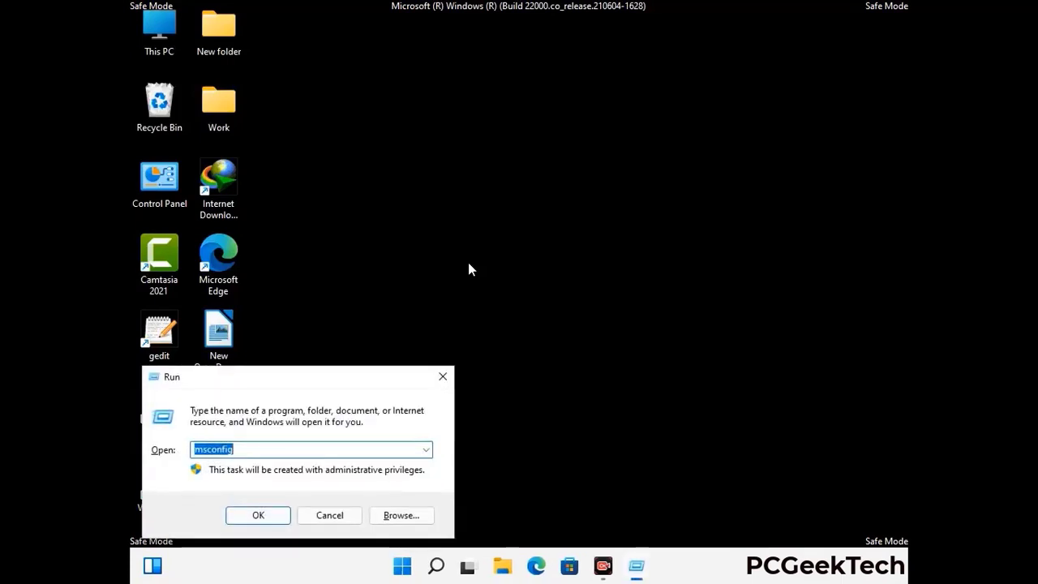
left_click_drag(297, 376, 482, 160)
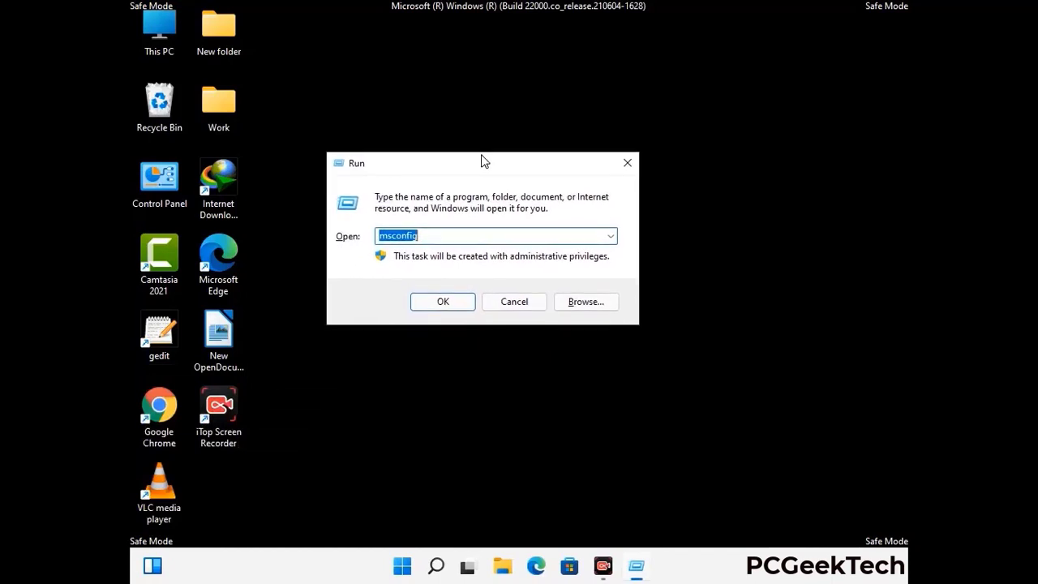
type("%")
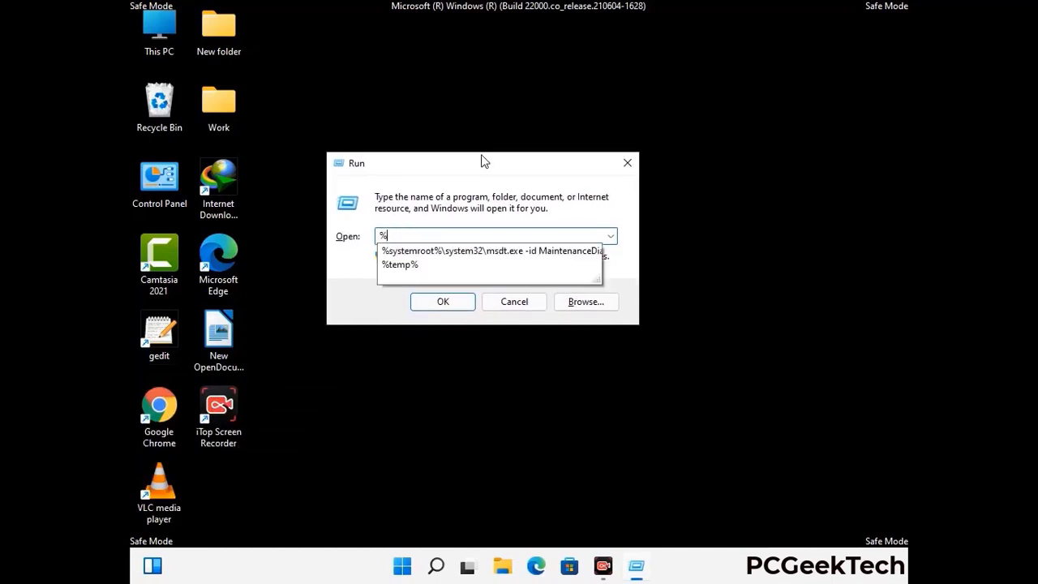
type("a")
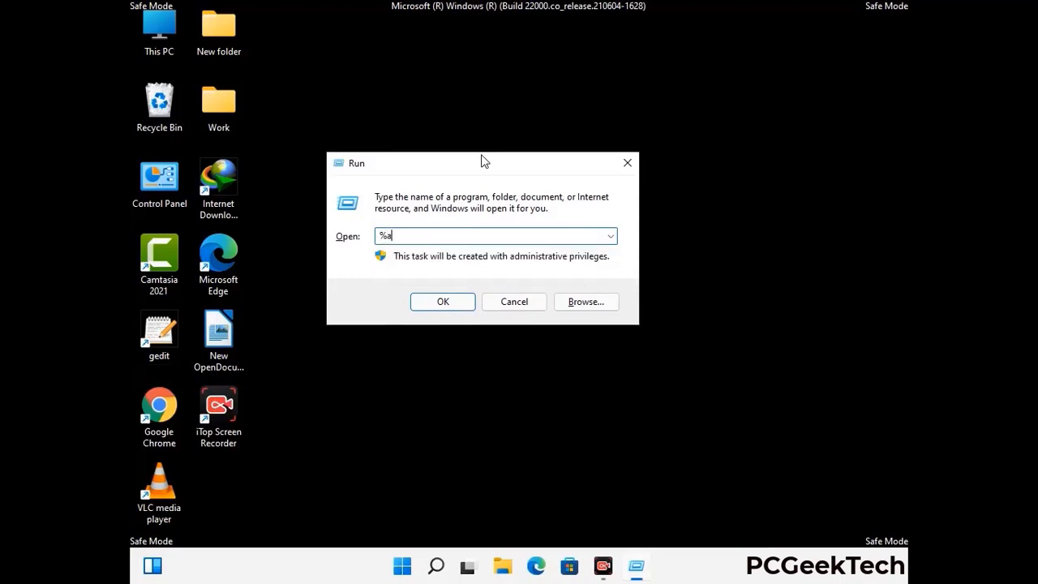
type("ppdata%")
key("Return")
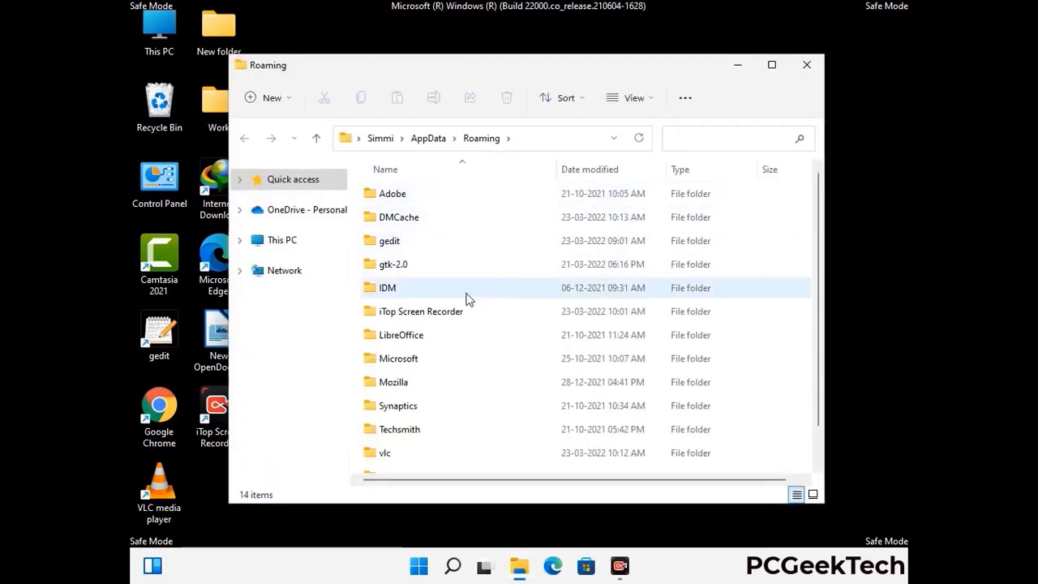
- Delete the Zoom folder from AppData Roaming
scroll(487, 288, "down", 1)
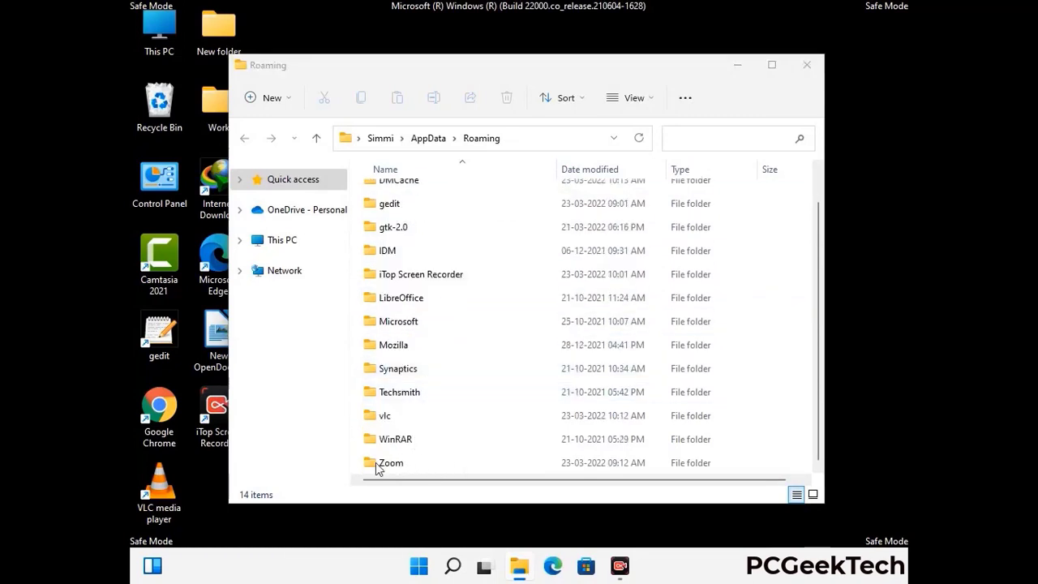
left_click(580, 457)
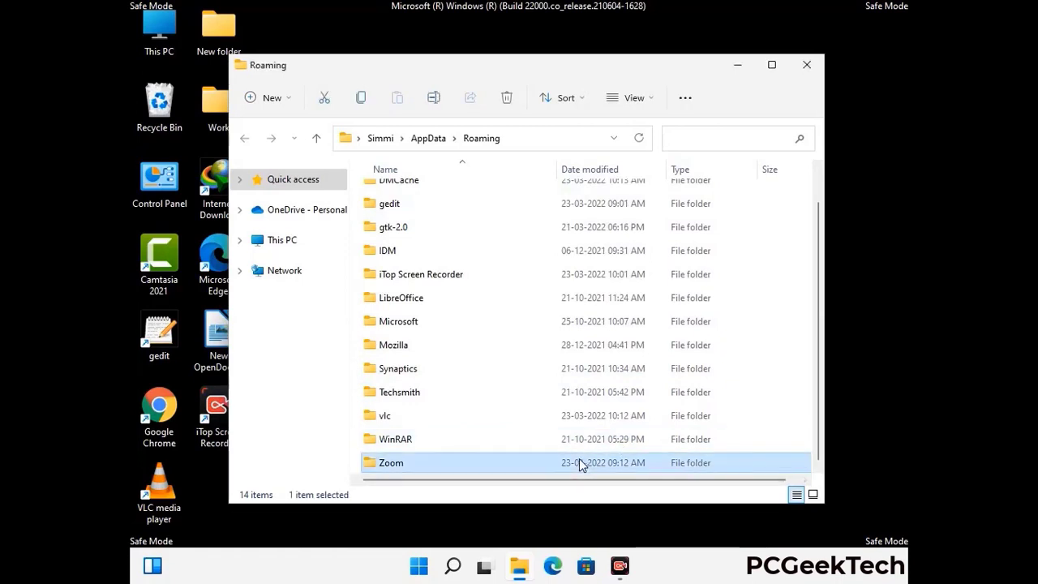
left_click(507, 98)
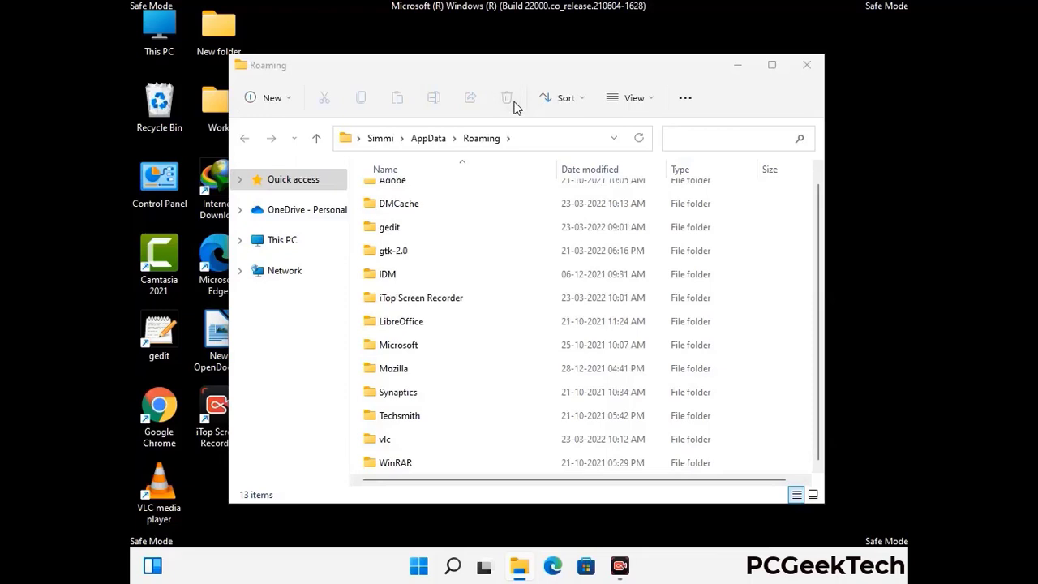
- Close the Roaming window and open the AppData Local folder by running %LocalAppData%
left_click(803, 71)
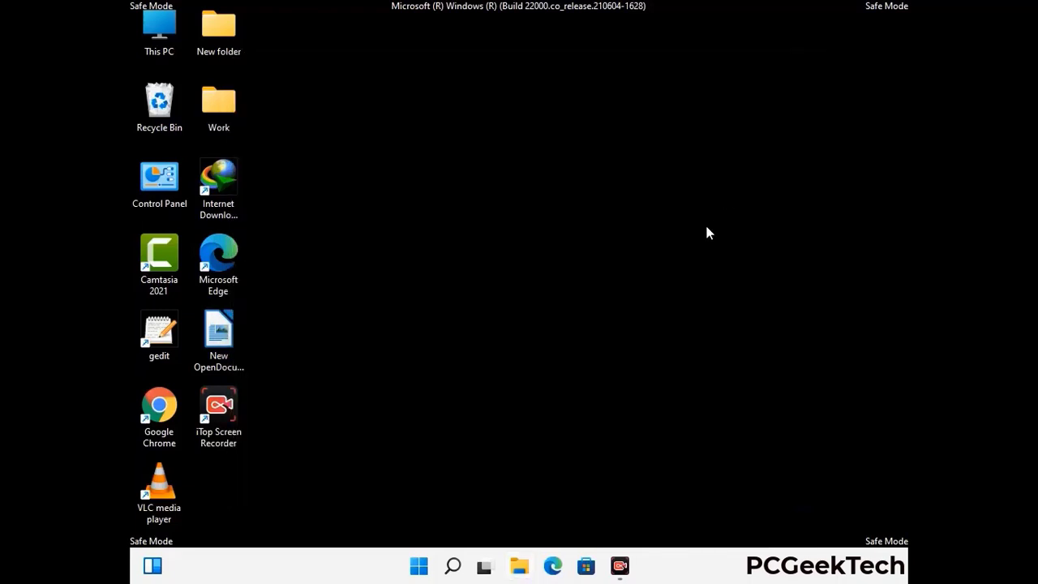
key("super+r")
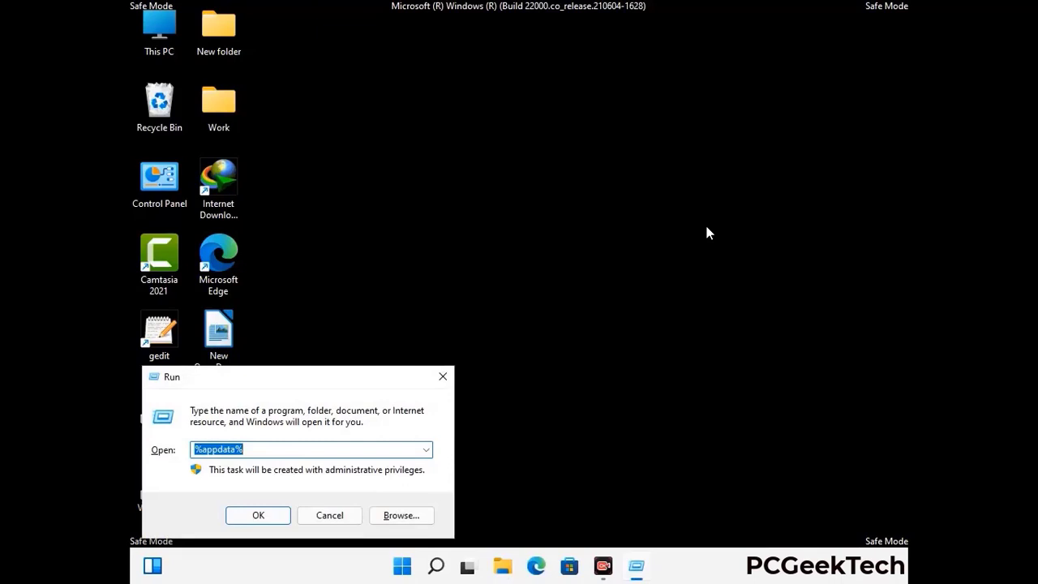
left_click_drag(324, 385, 544, 207)
type("%Loca")
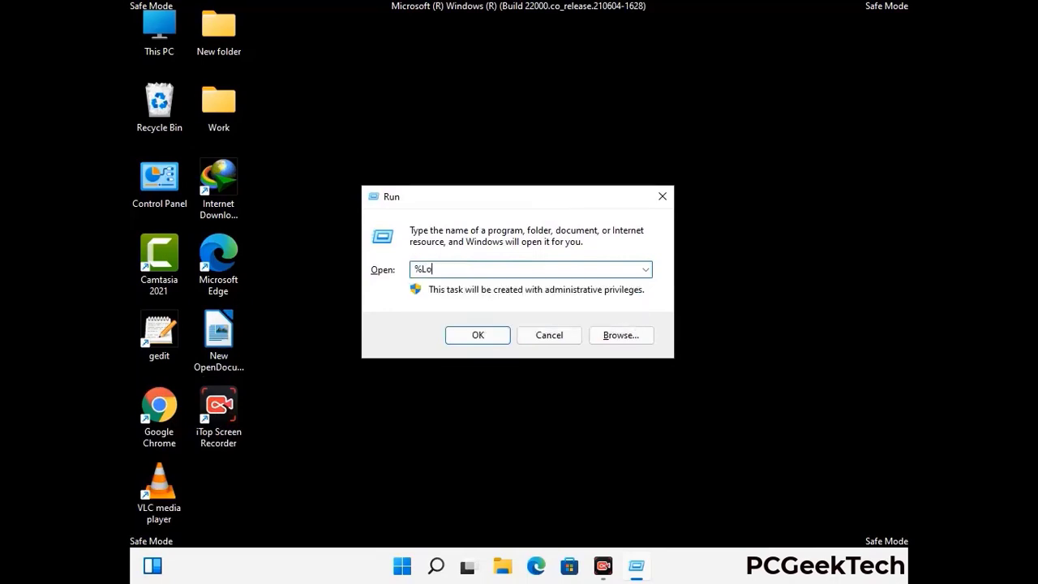
type("lAppData%")
key("Return")
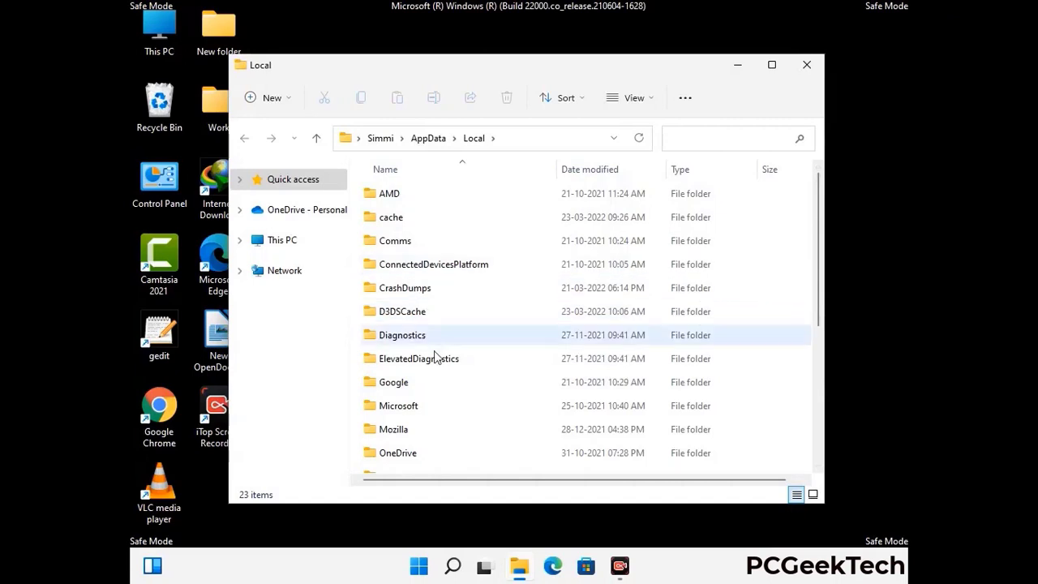
- Delete the Mozilla folder from AppData Local and close the window
scroll(435, 357, "down", 1)
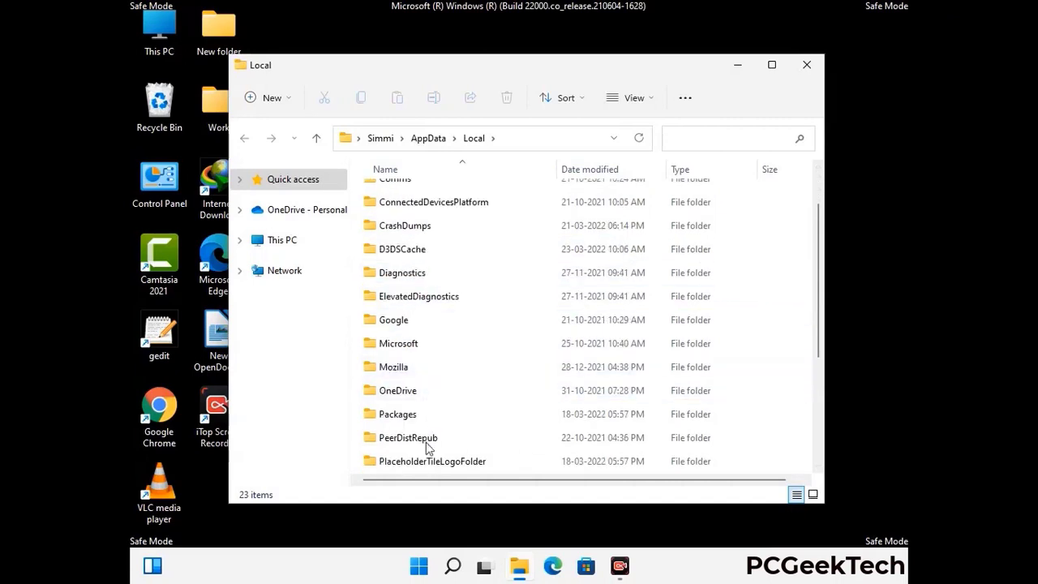
left_click(405, 370)
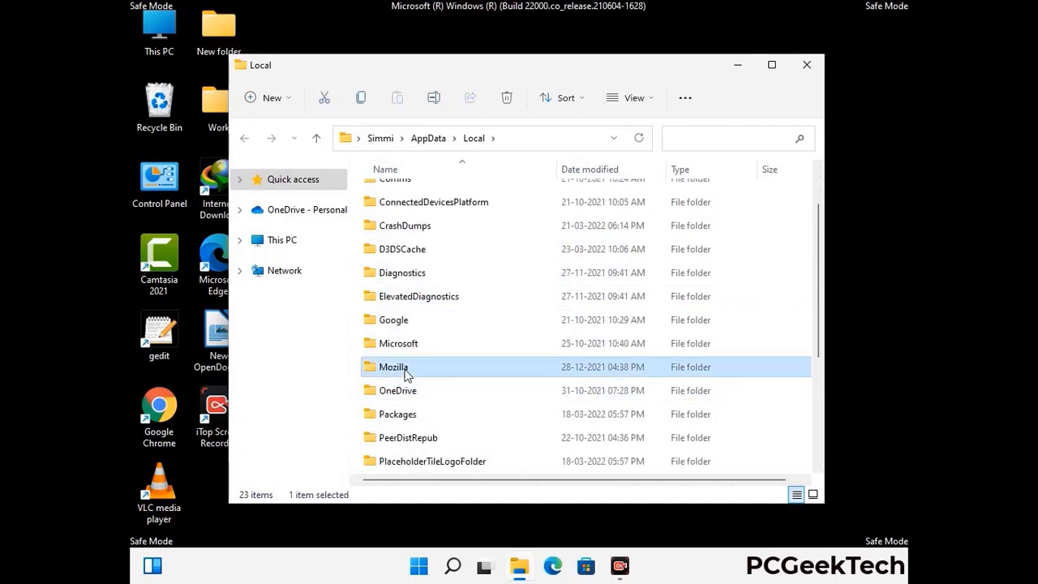
left_click(505, 99)
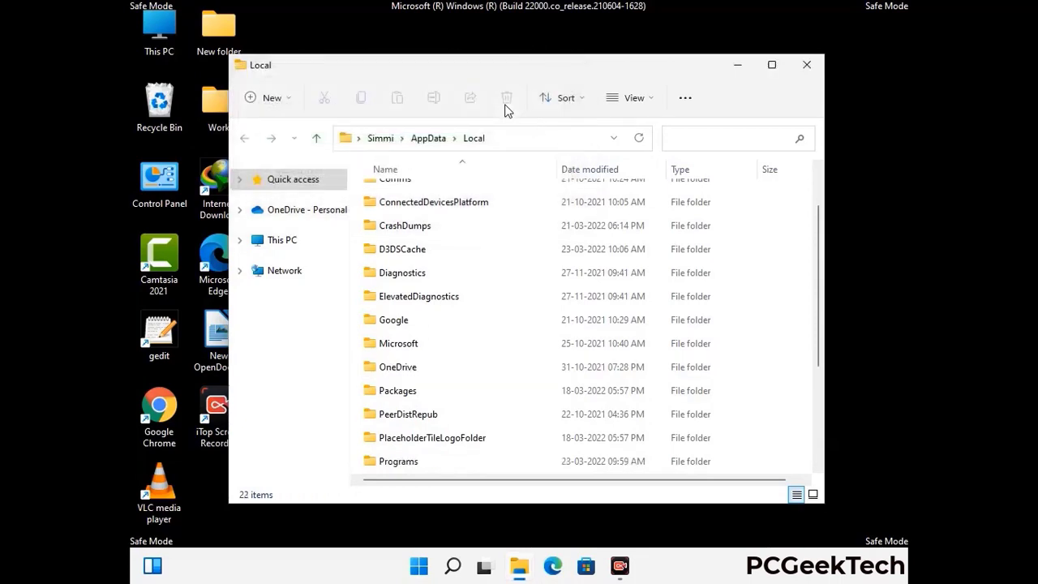
left_click(807, 70)
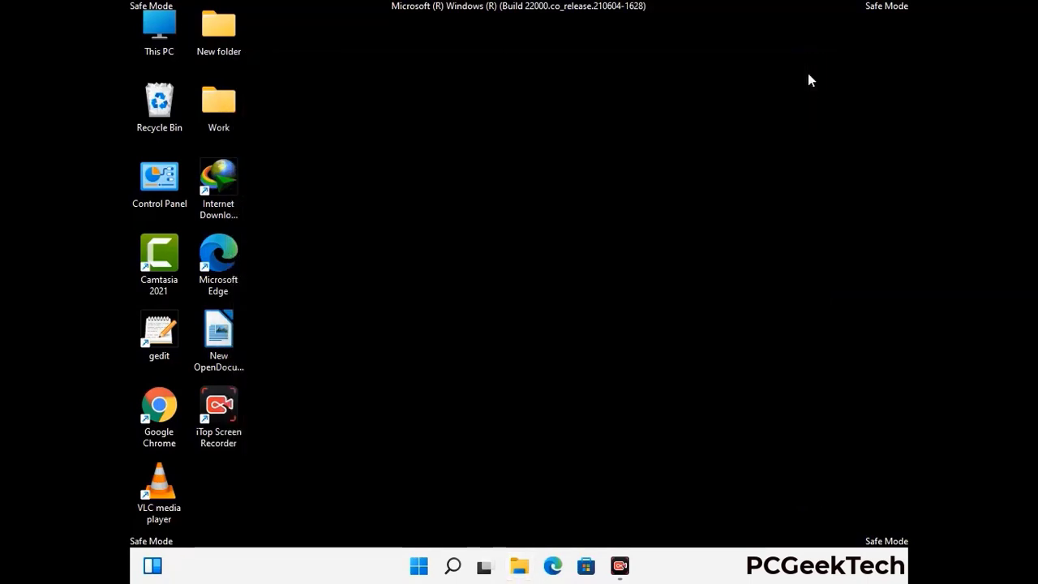
- Open the C:\ProgramData folder by running %ProgramData%
key("super+r")
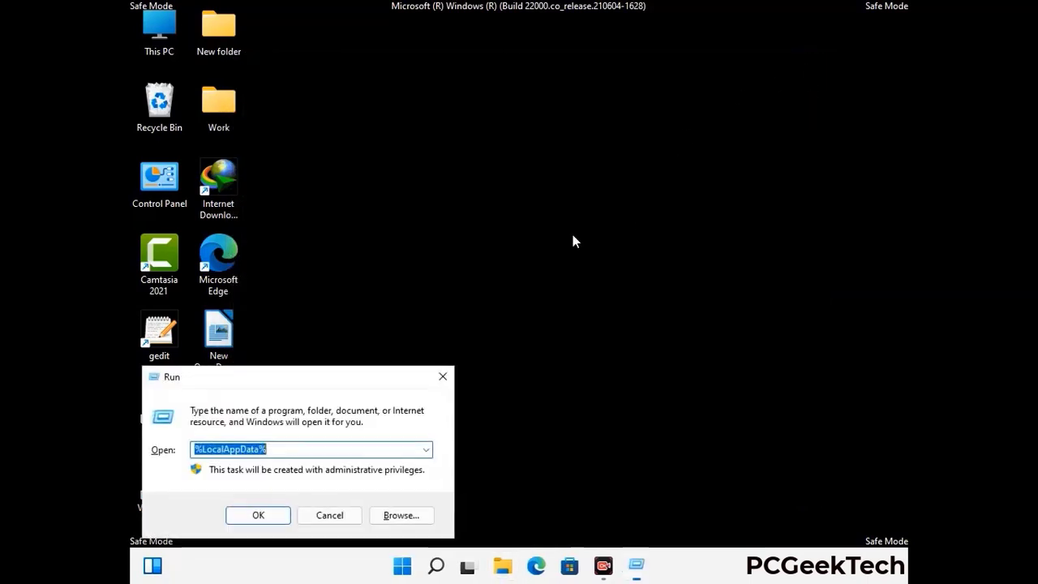
left_click_drag(290, 381, 475, 214)
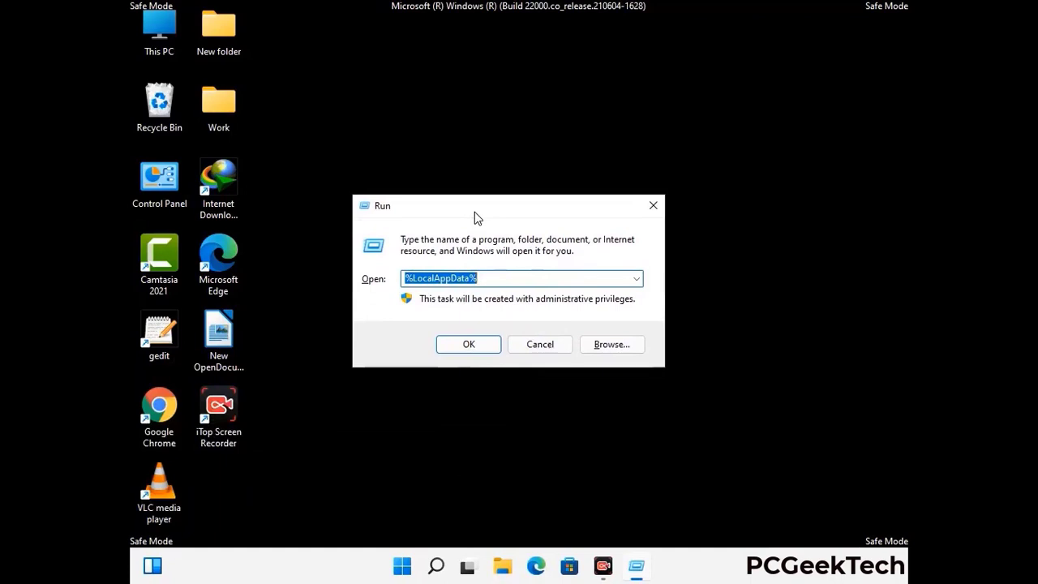
type("%")
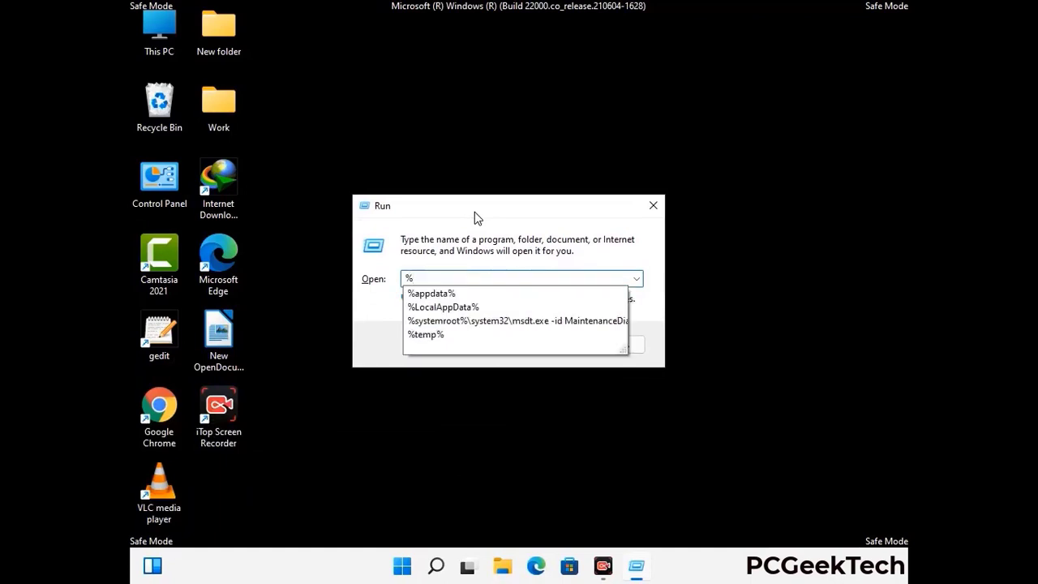
type("ProgramData%")
key("Return")
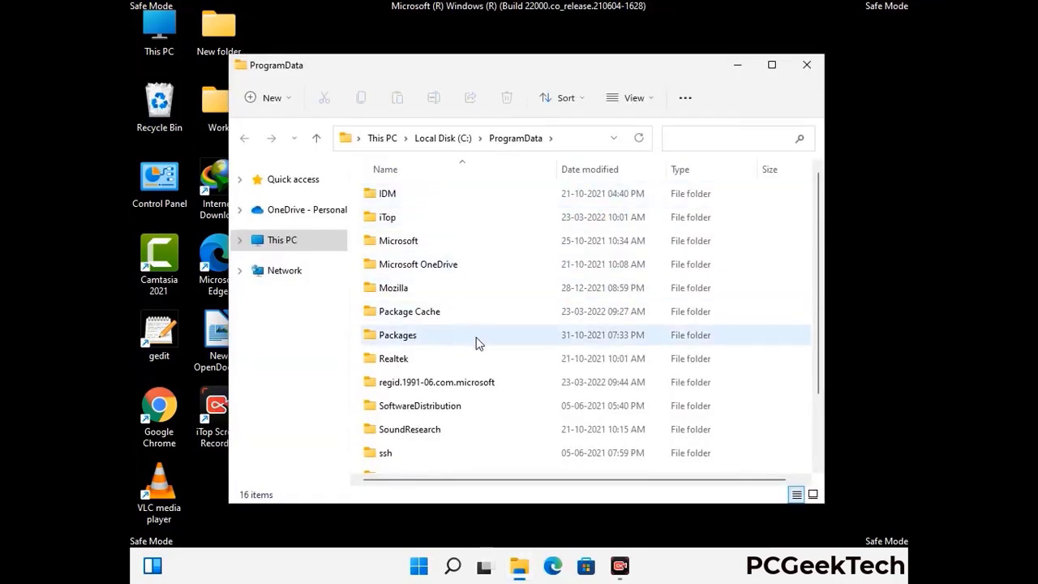
- Delete the Mozilla folder from ProgramData and close the window
scroll(477, 344, "down", 1)
scroll(474, 363, "down", 1)
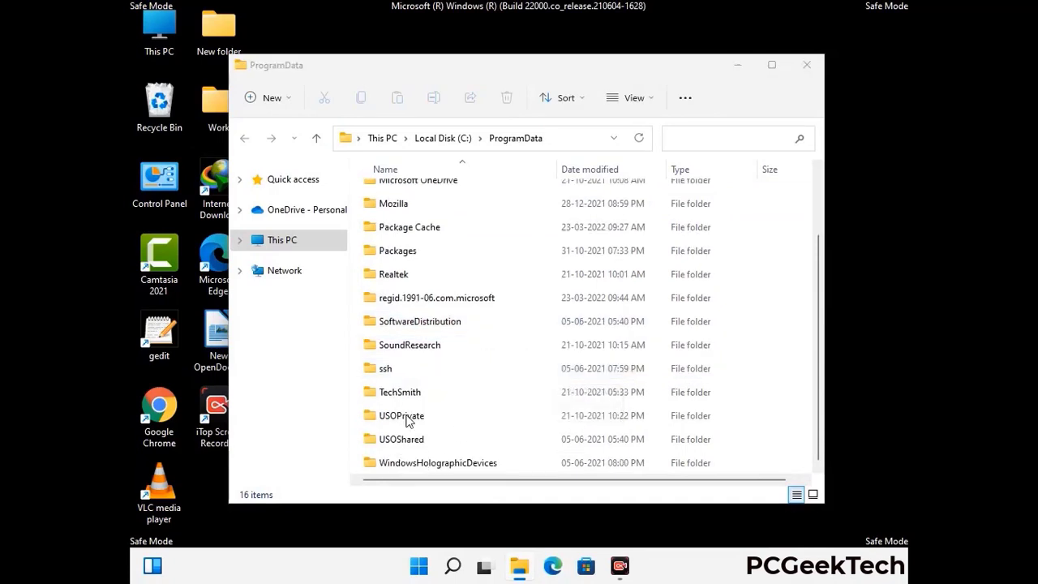
left_click(409, 203)
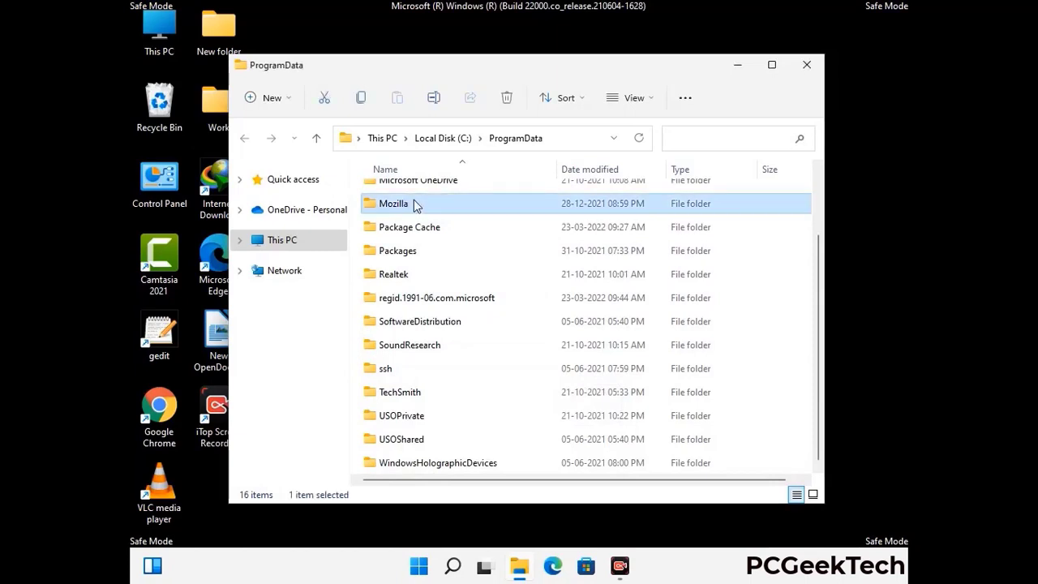
left_click(506, 98)
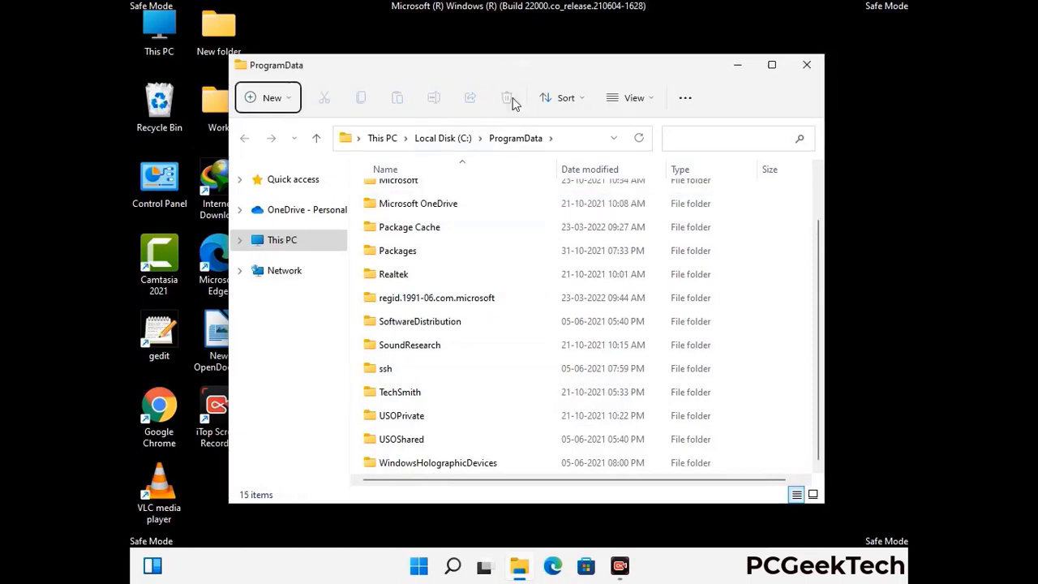
scroll(603, 233, "up", 1)
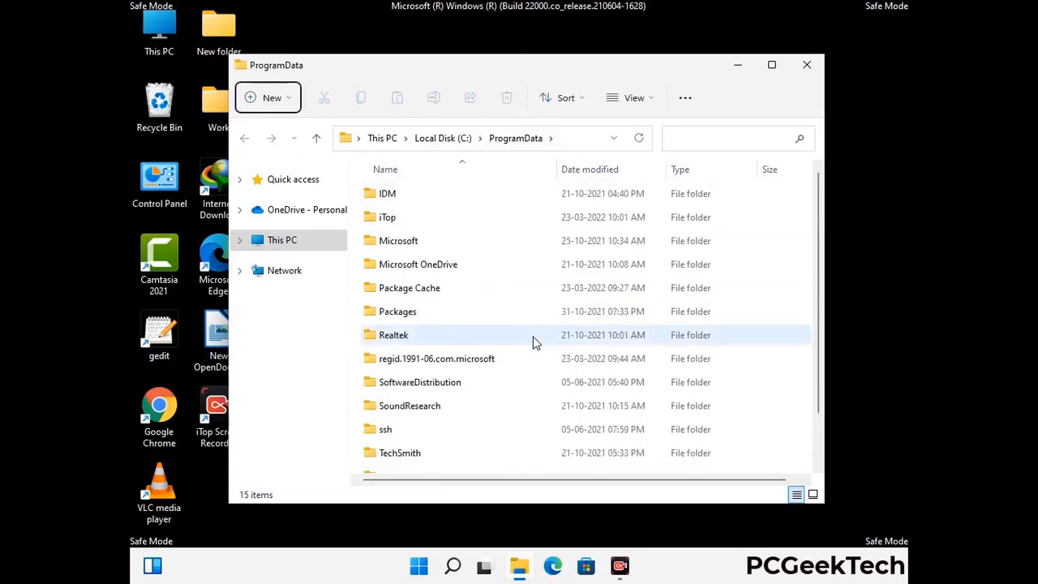
left_click(810, 65)
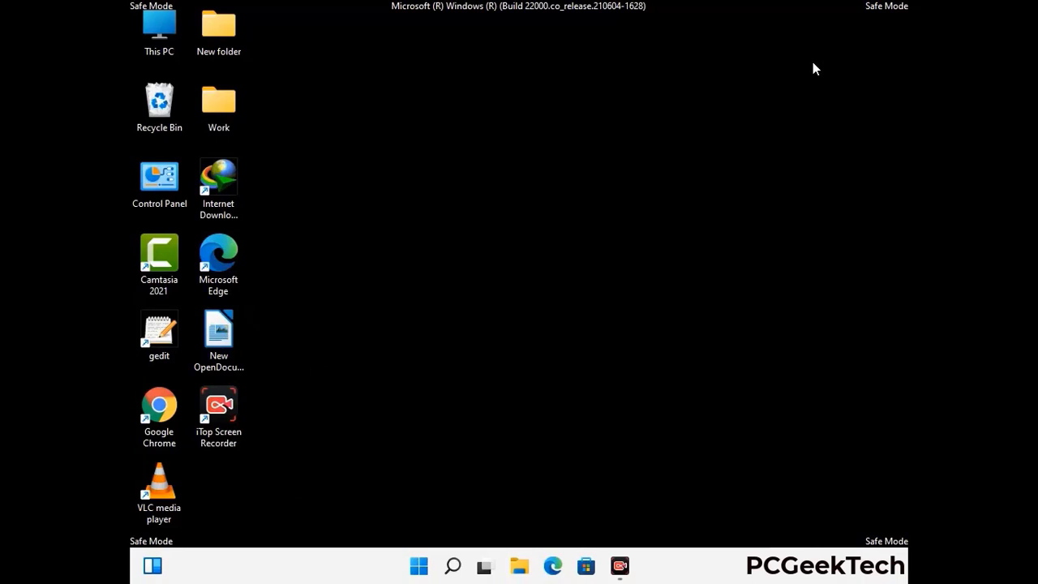
- Open the C:\Windows folder by running %WinDir%
key("super+r")
left_click_drag(338, 377, 541, 210)
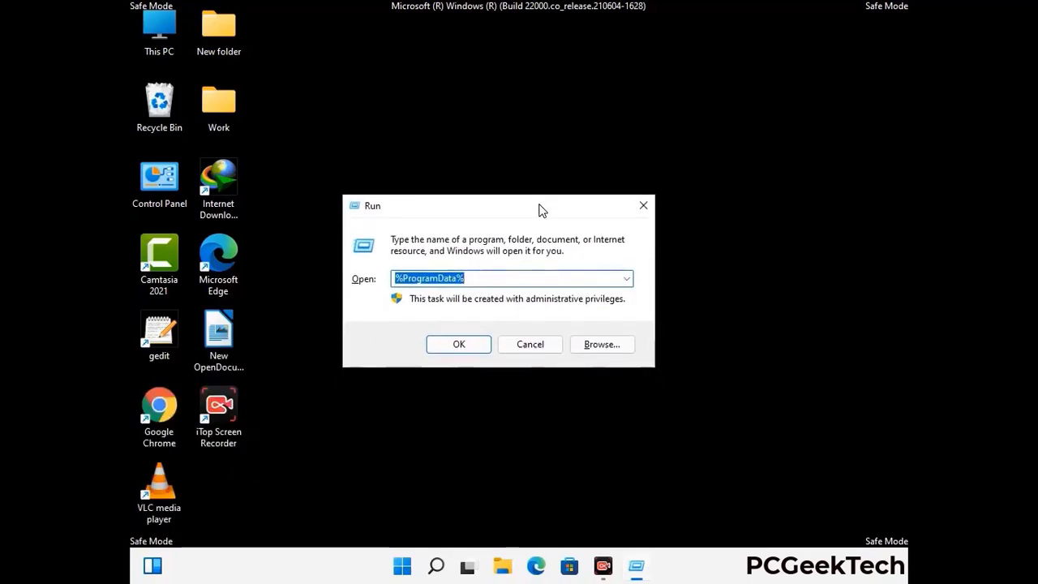
type("%WinDir%")
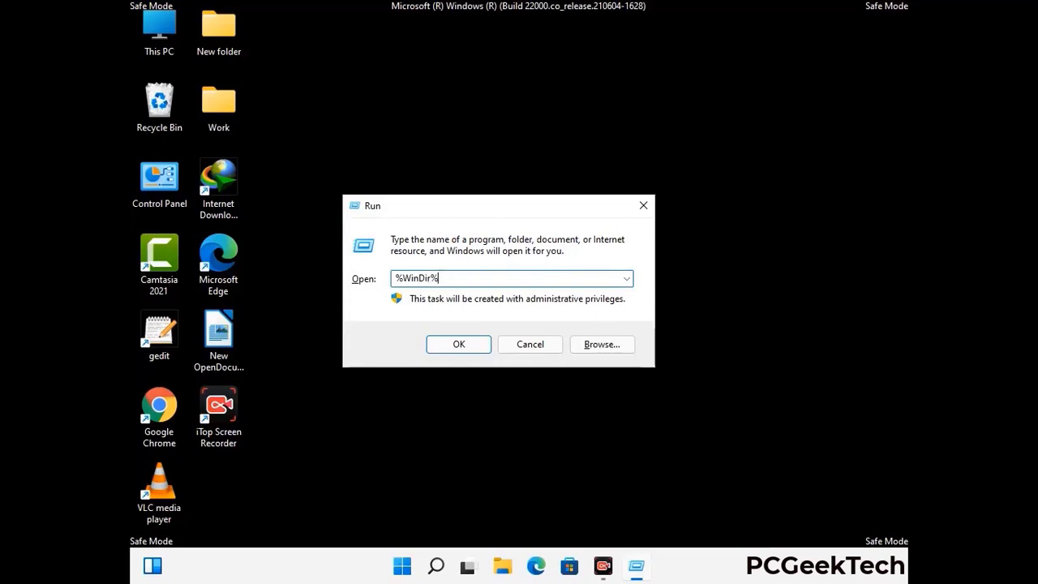
key("Return")
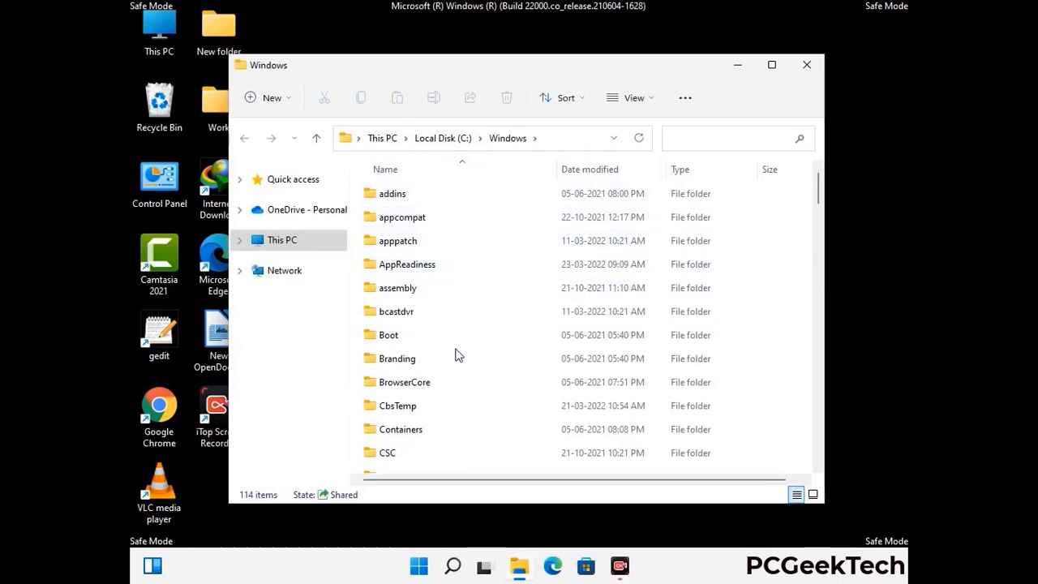
- Scroll through the Windows folder's contents, then close the window
scroll(455, 351, "down", 2)
scroll(456, 362, "down", 1)
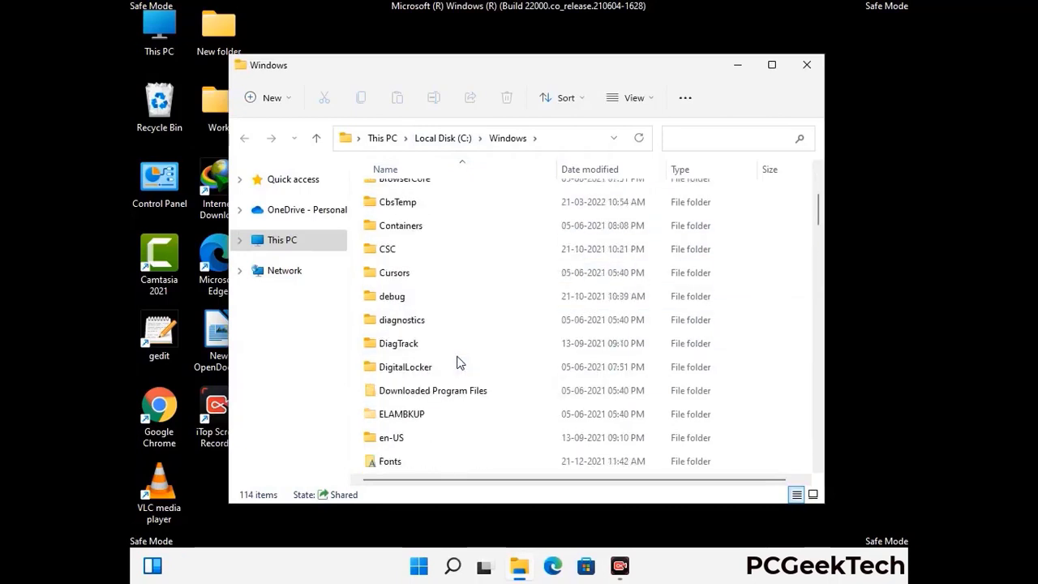
scroll(456, 363, "down", 1)
scroll(456, 363, "down", 4)
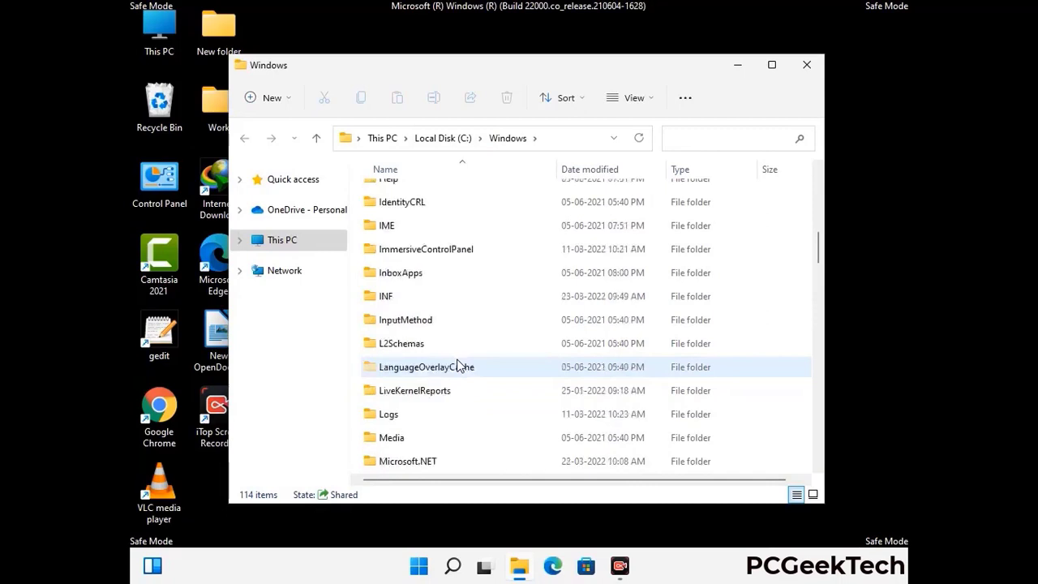
scroll(456, 364, "down", 1)
scroll(456, 365, "down", 6)
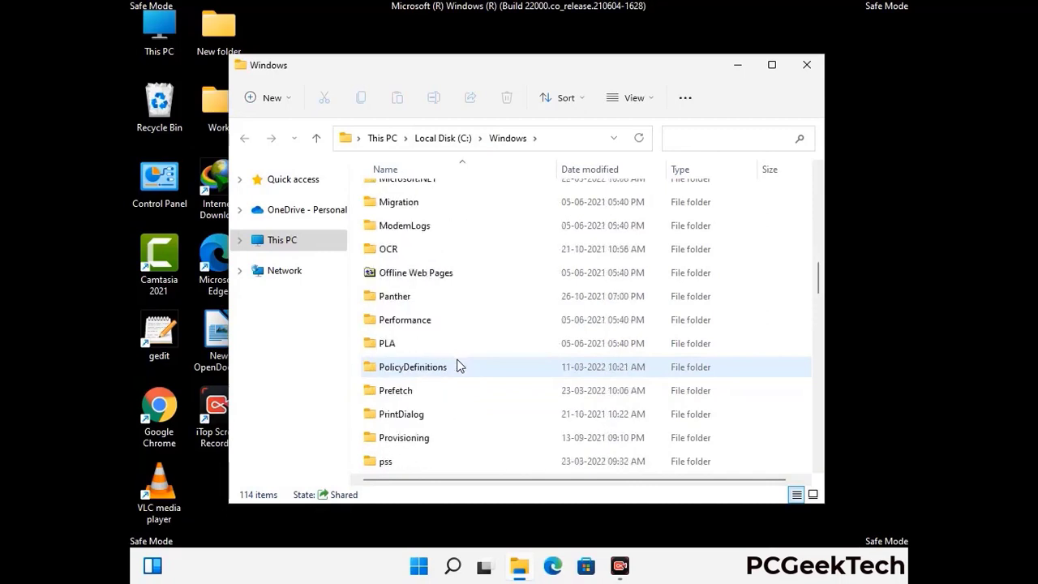
scroll(456, 365, "down", 7)
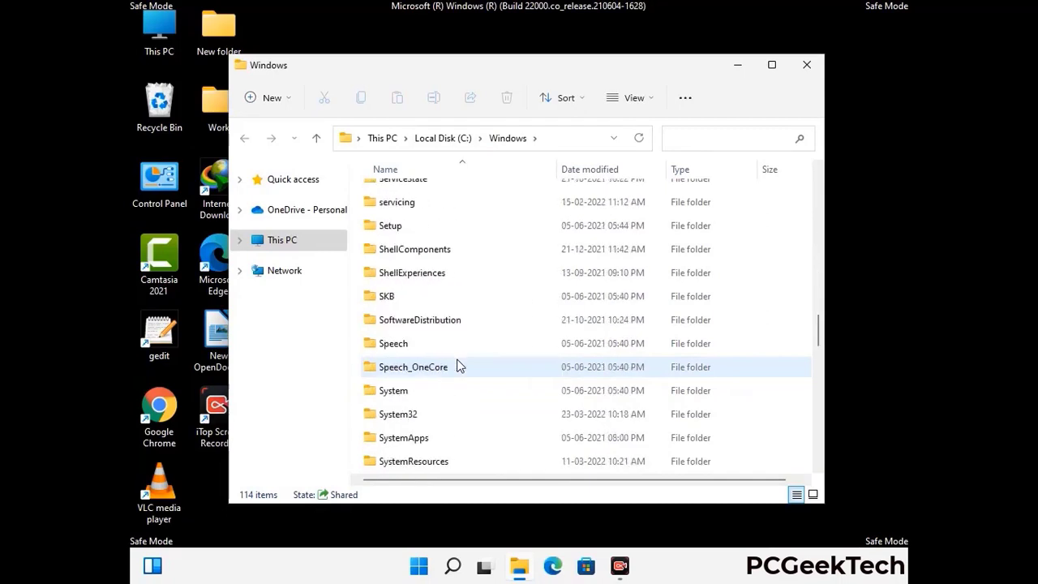
scroll(456, 365, "down", 10)
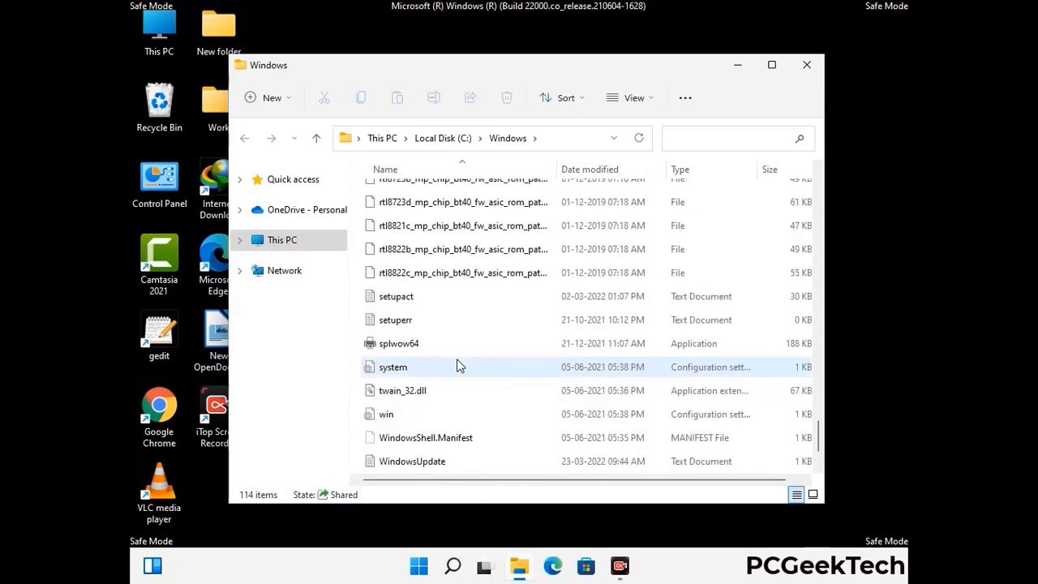
scroll(457, 367, "down", 1)
scroll(456, 365, "up", 20)
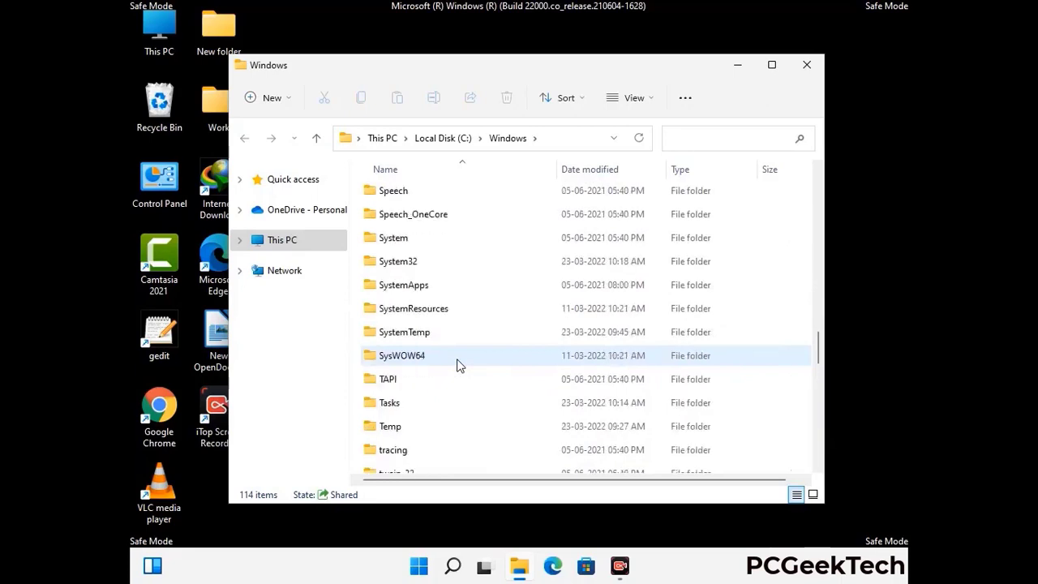
scroll(456, 365, "up", 3)
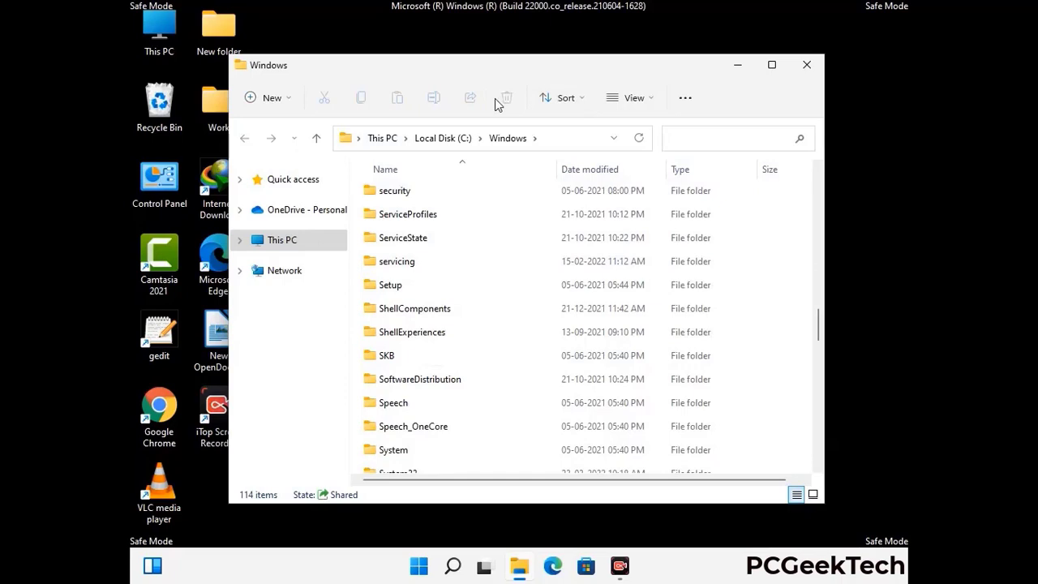
left_click(814, 68)
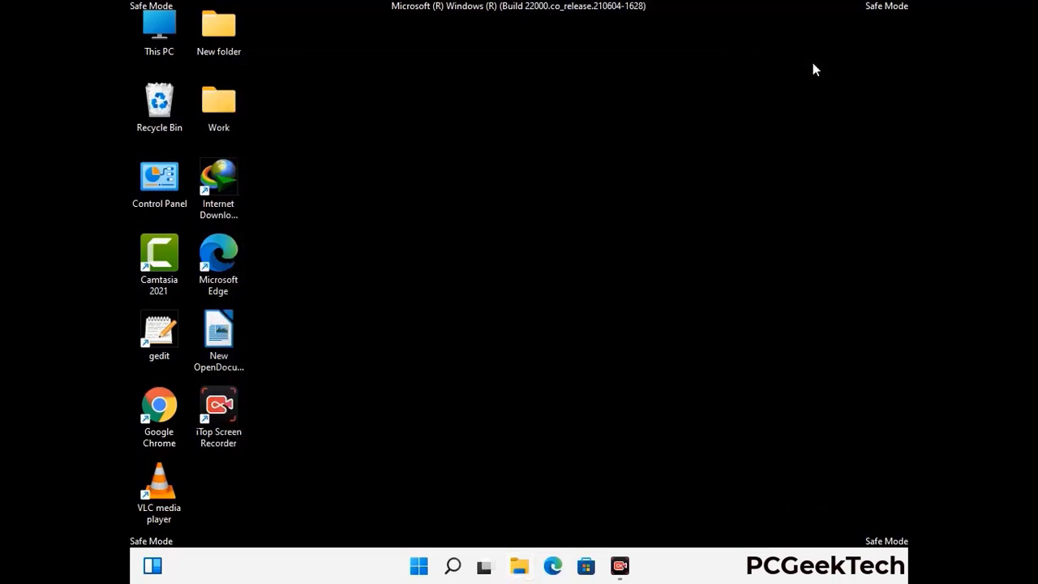
- Open the user's Temp folder by running %temp%
key("super+r")
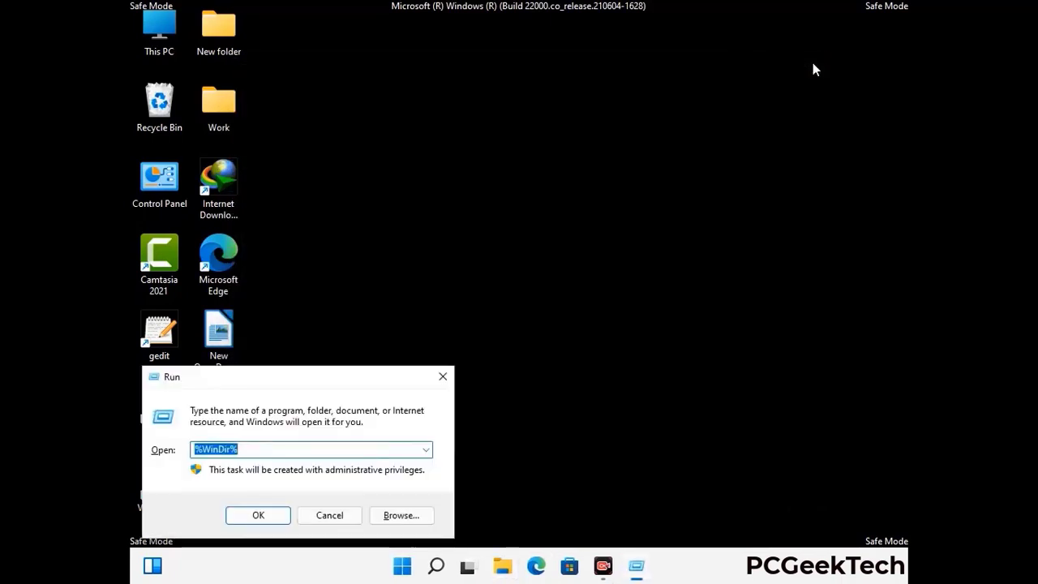
left_click_drag(346, 384, 588, 139)
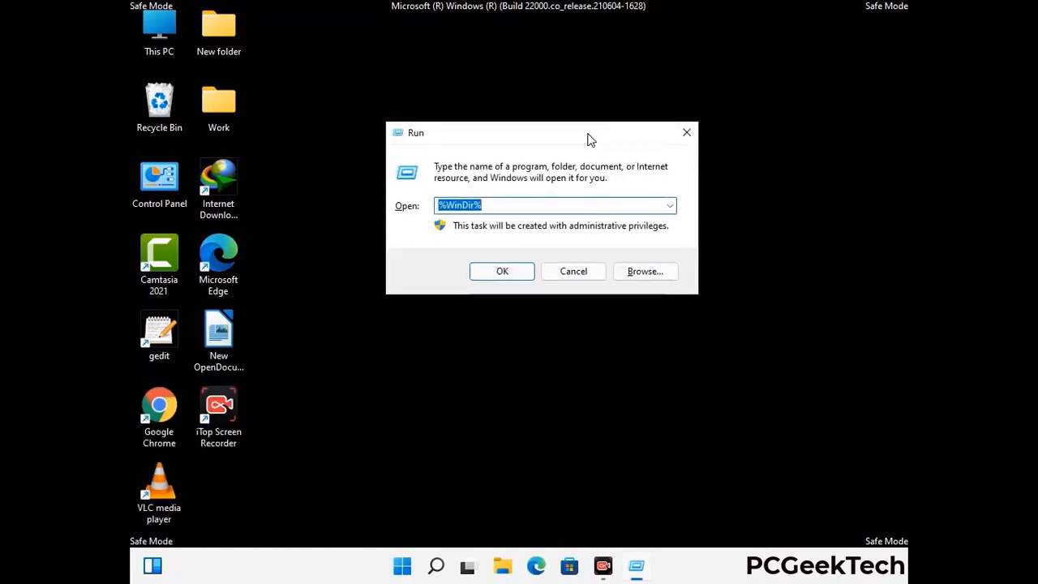
type("%temp%")
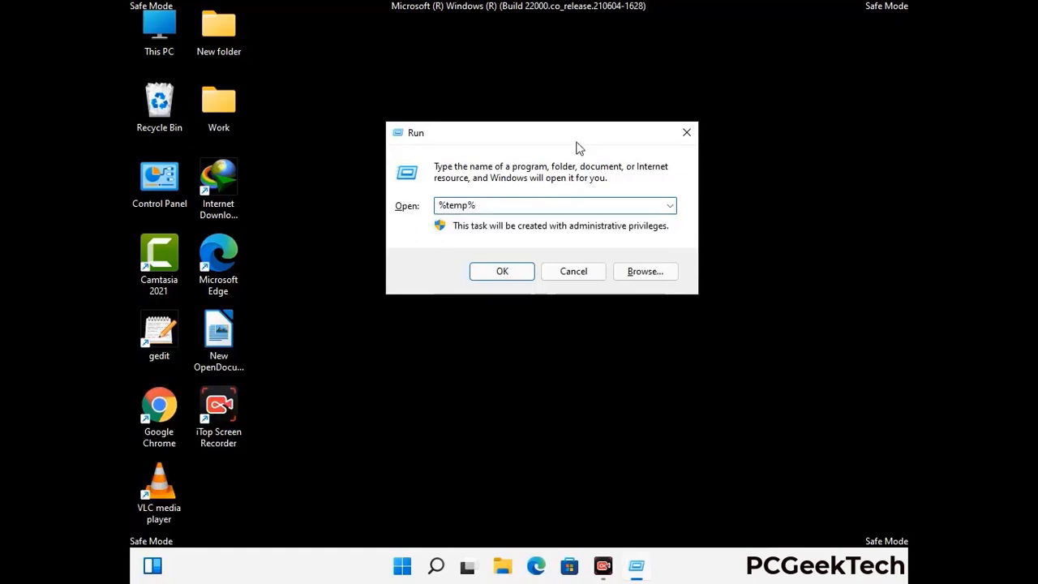
left_click(517, 268)
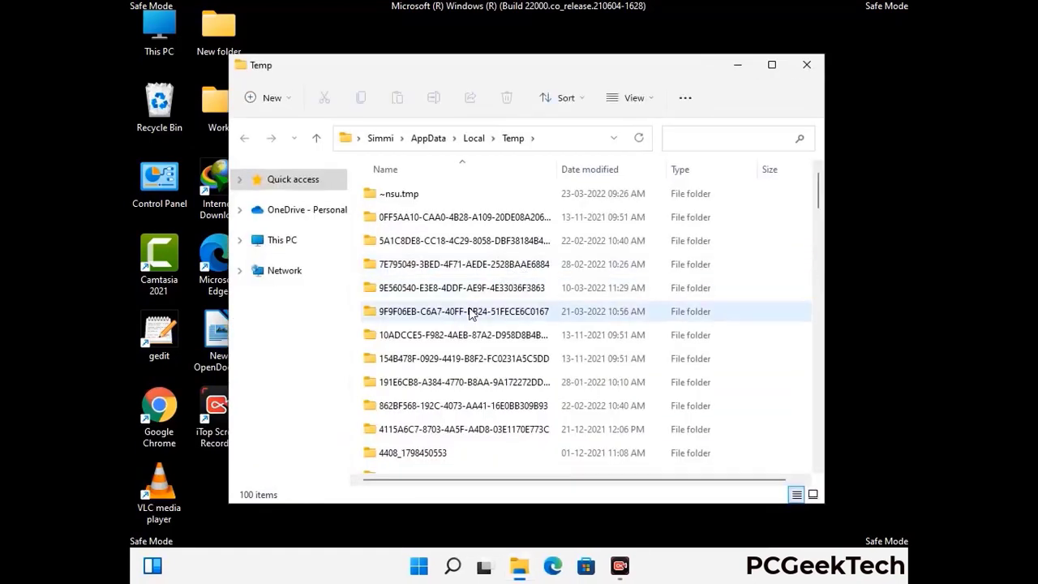
- Select all 100 items in the Temp folder and delete them
left_click(471, 313)
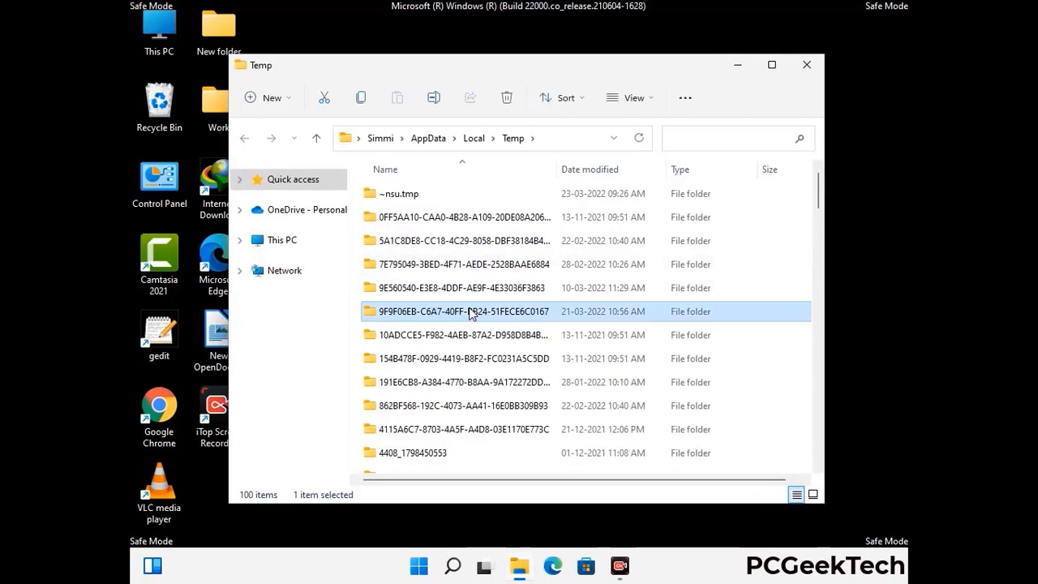
key("ctrl+a")
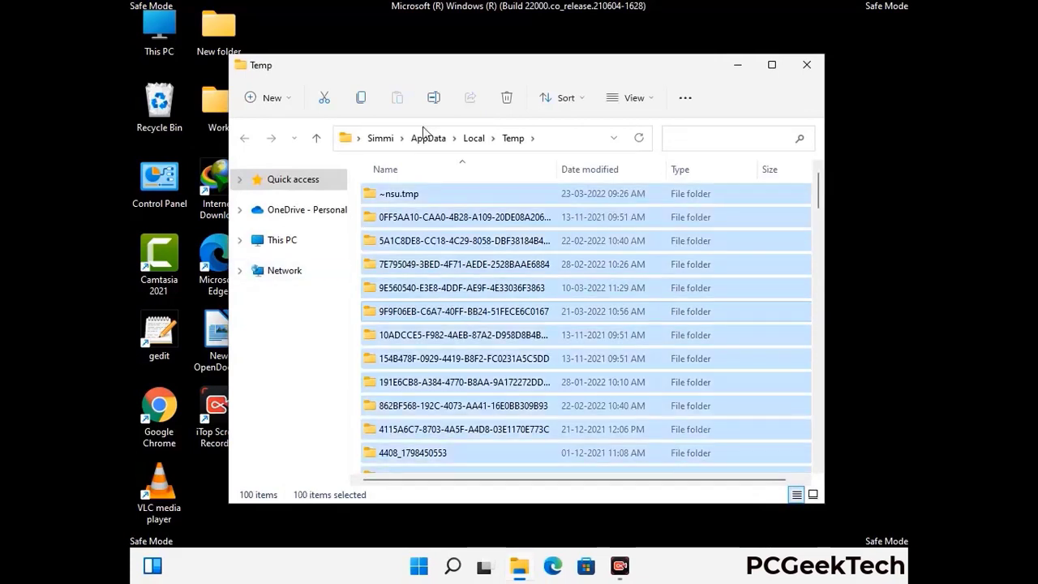
left_click(508, 98)
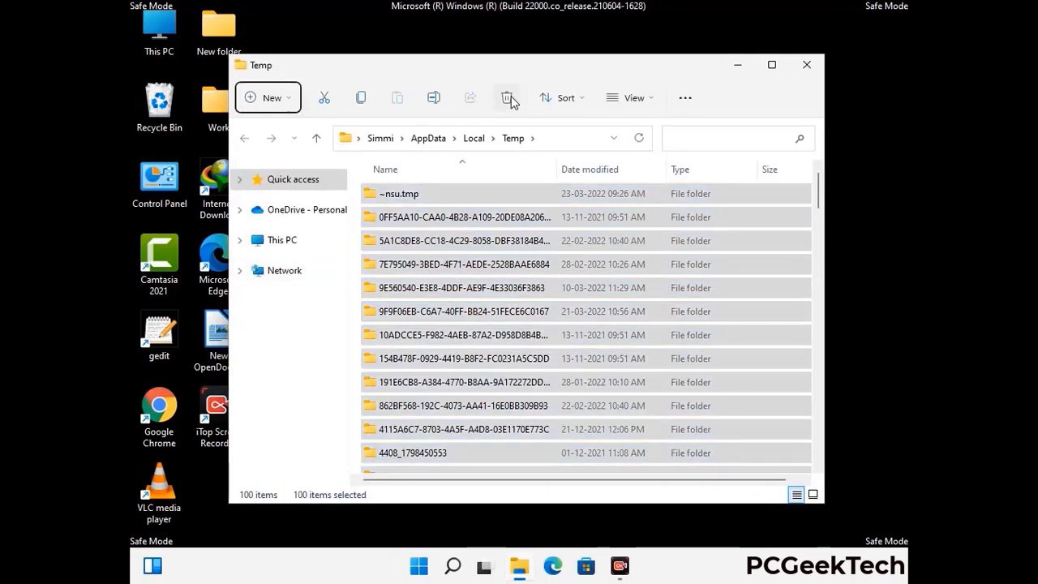
- Close the emptied user Temp folder, then delete all six items in C:\Windows\Temp and close it
left_click(807, 65)
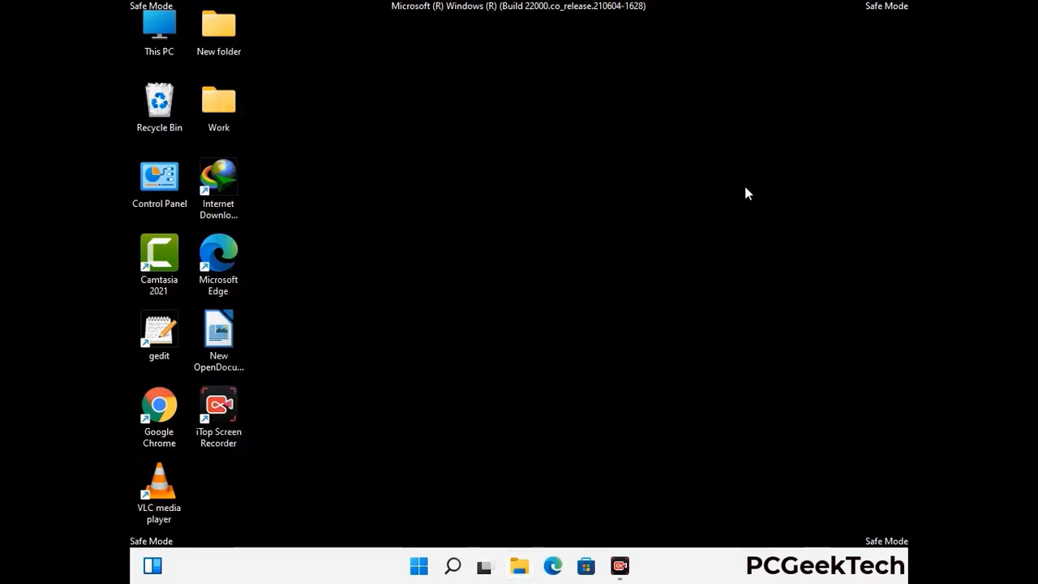
key("super+r")
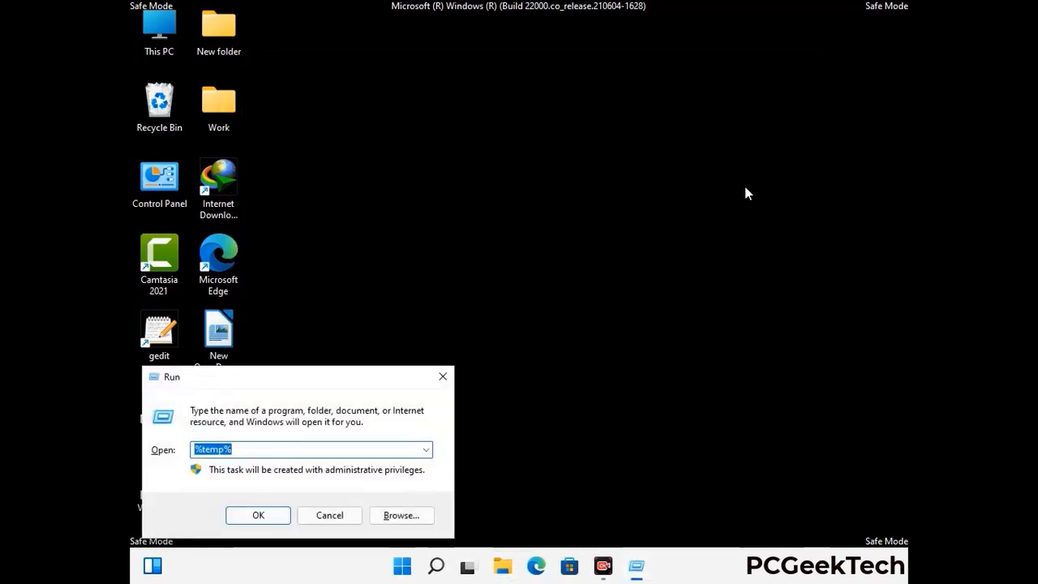
left_click_drag(351, 373, 590, 152)
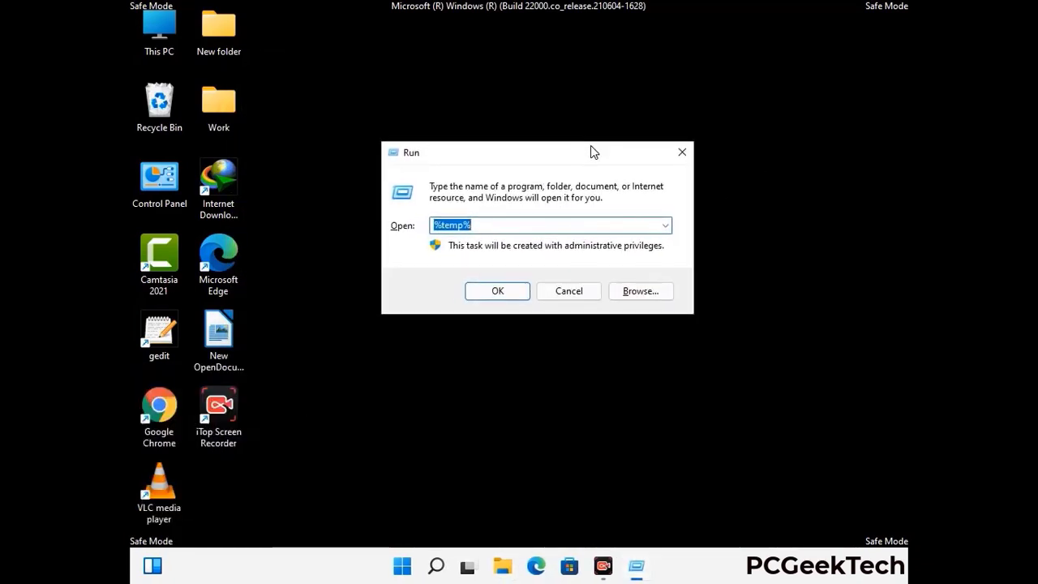
type("temp")
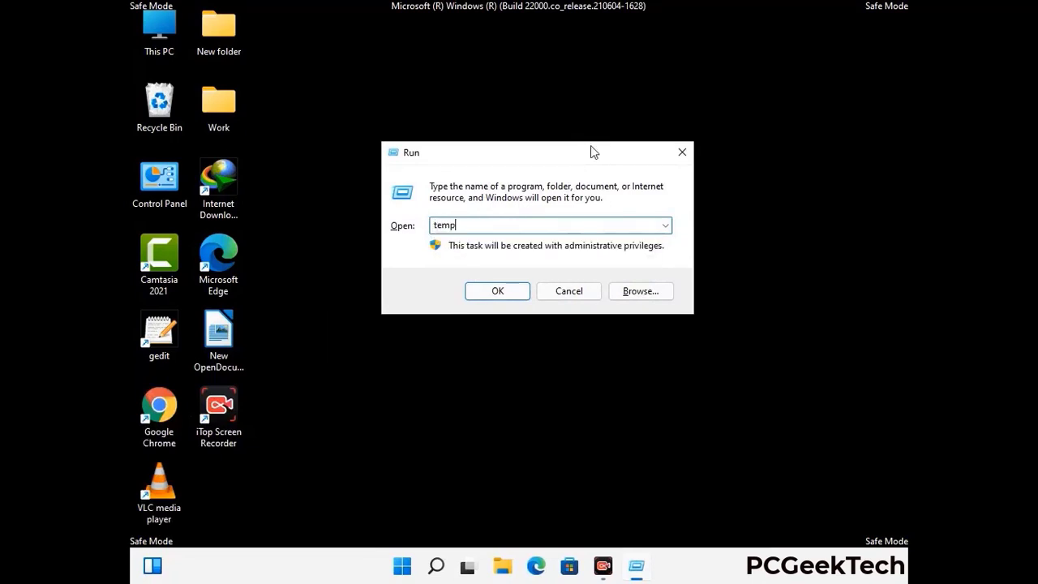
key("Return")
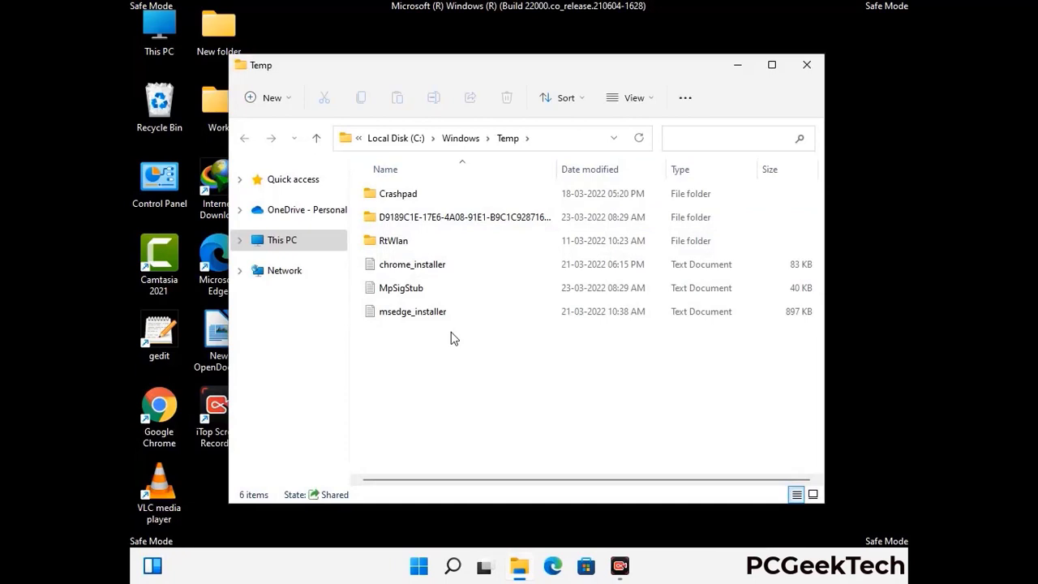
key("ctrl+a")
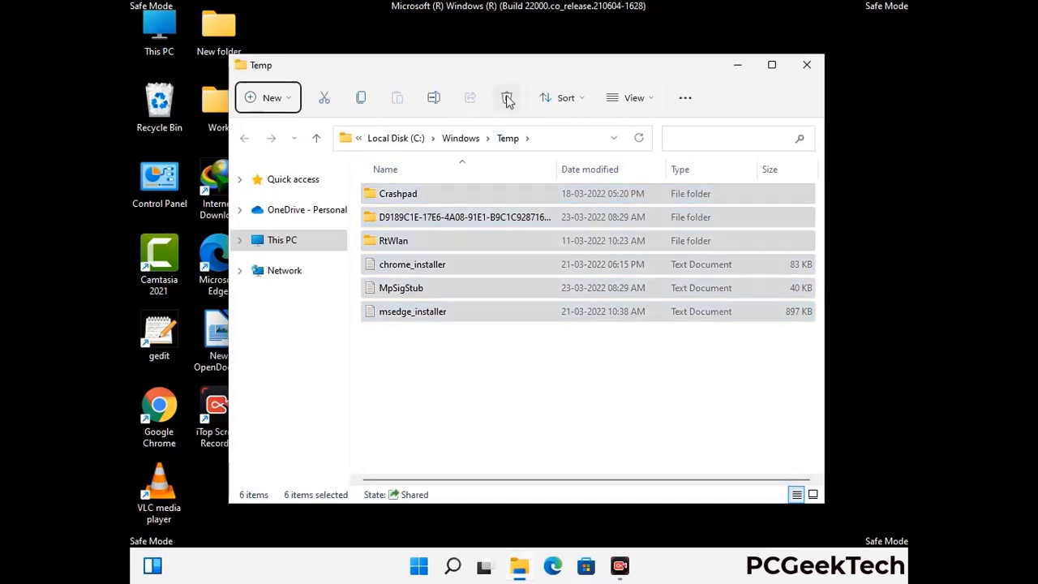
left_click(506, 98)
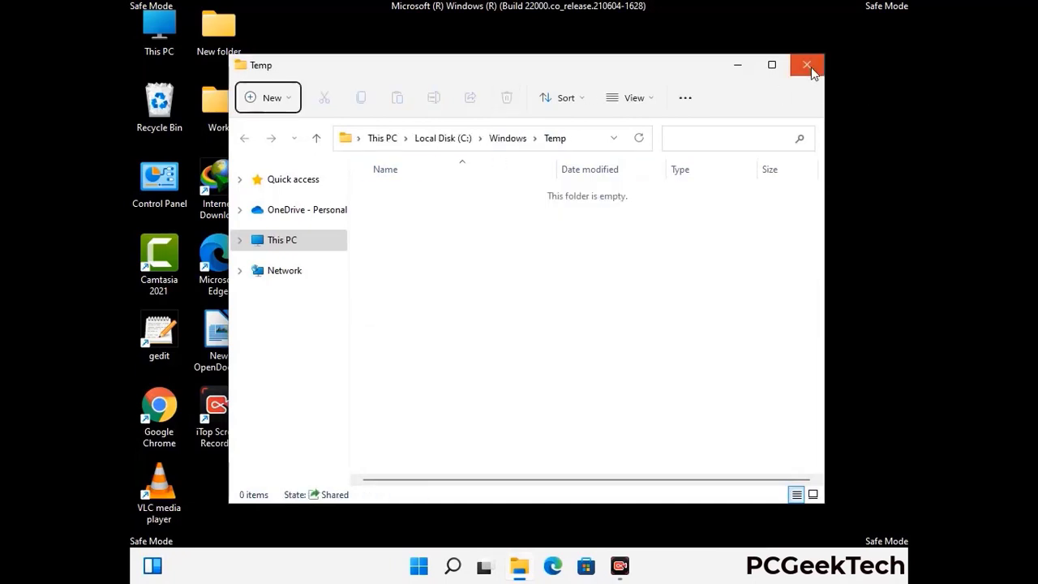
left_click(807, 65)
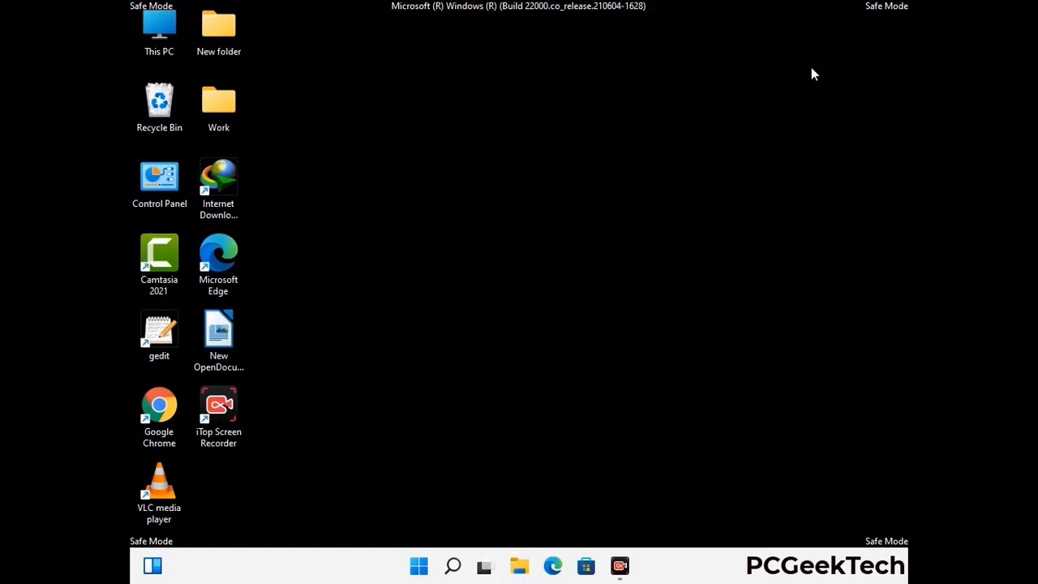
- Launch Registry Editor by running regedit from the Run prompt
key("super+r")
left_click_drag(316, 375, 537, 124)
type("reged")
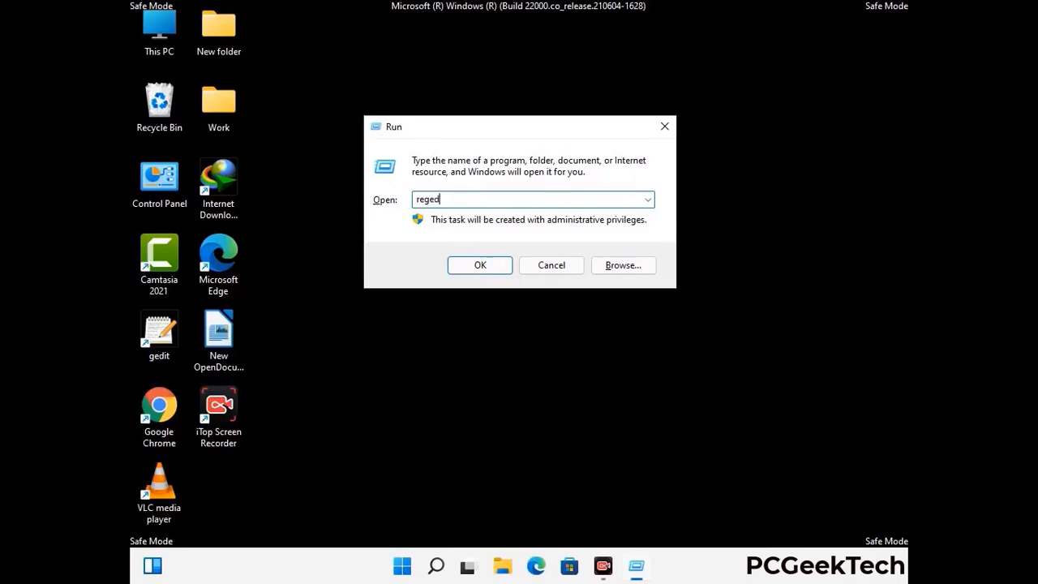
key("Return")
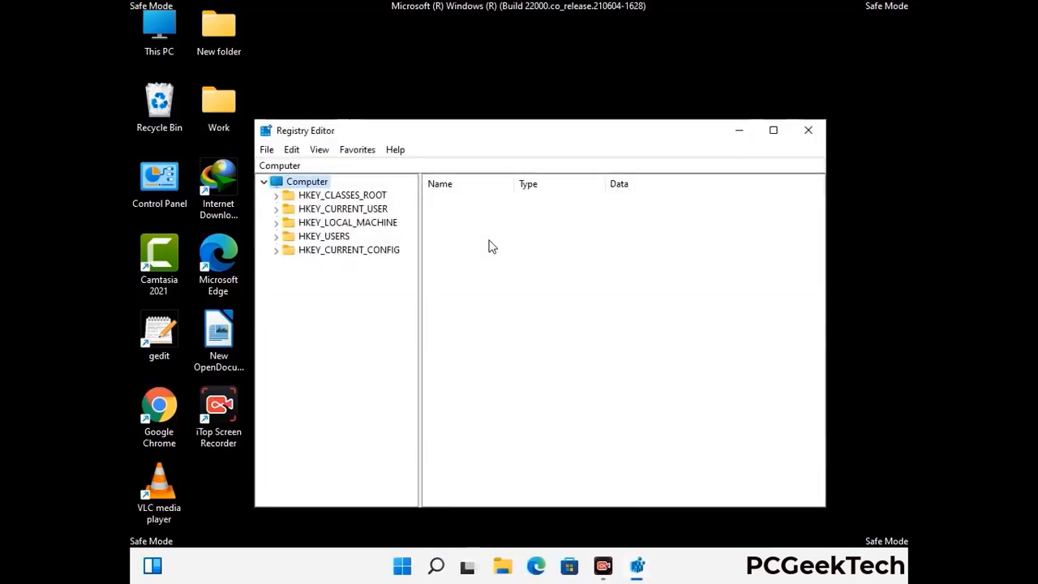
- Expand HKEY_CURRENT_USER > Software > Microsoft in the registry tree
left_click(341, 223)
left_click(275, 209)
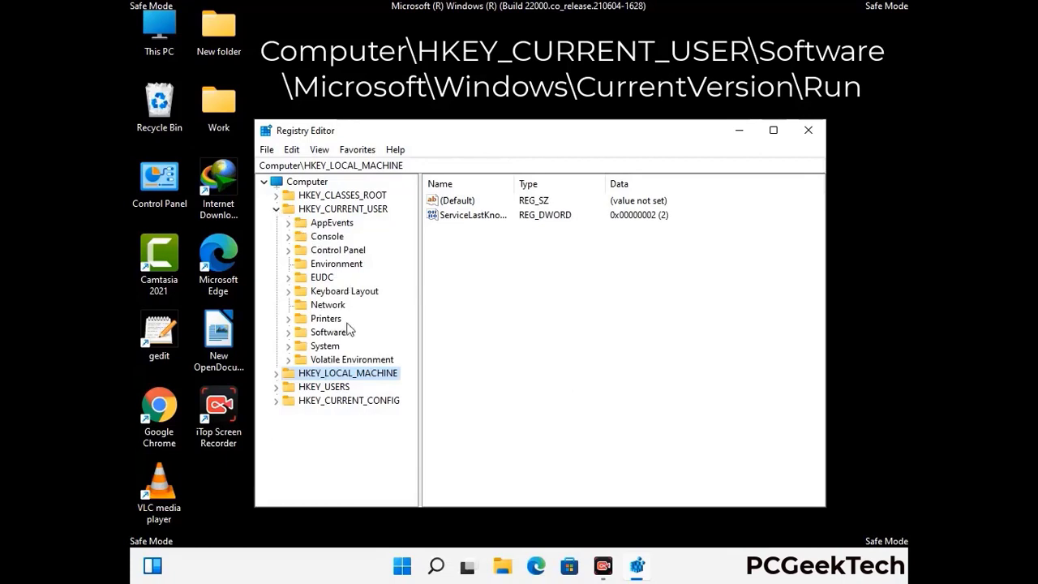
left_click(323, 337)
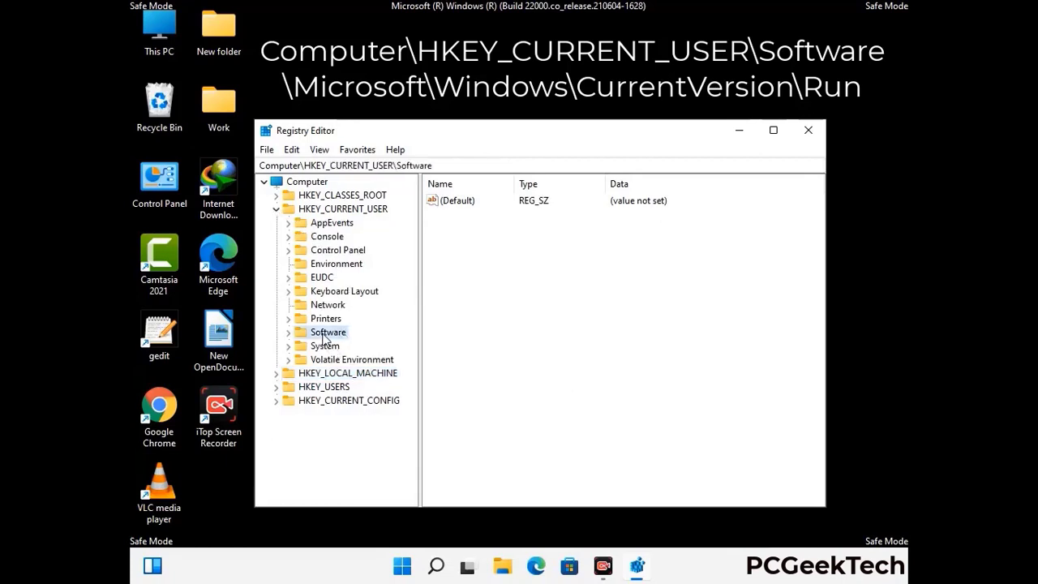
left_click(289, 334)
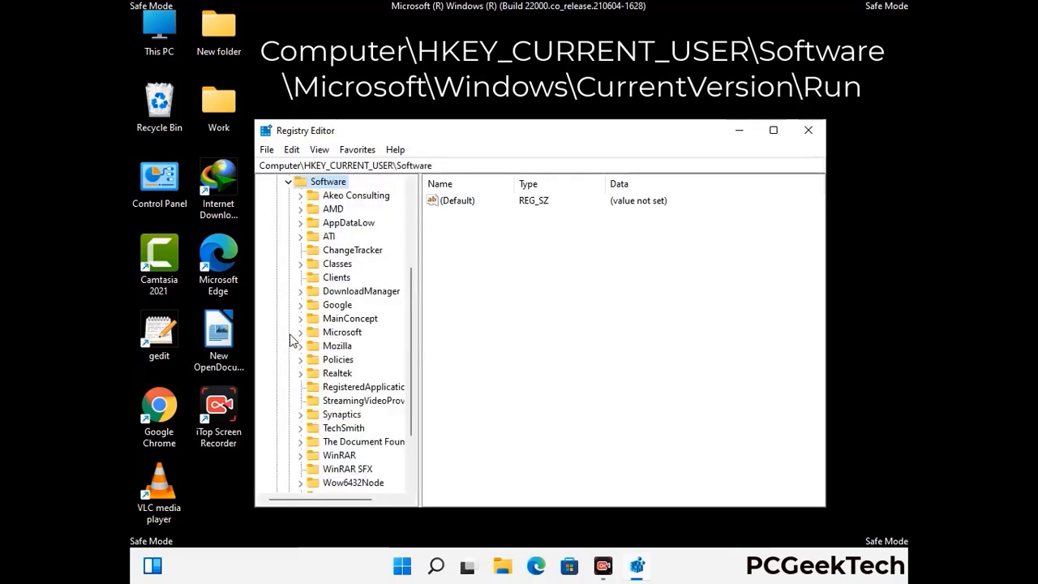
double_click(341, 332)
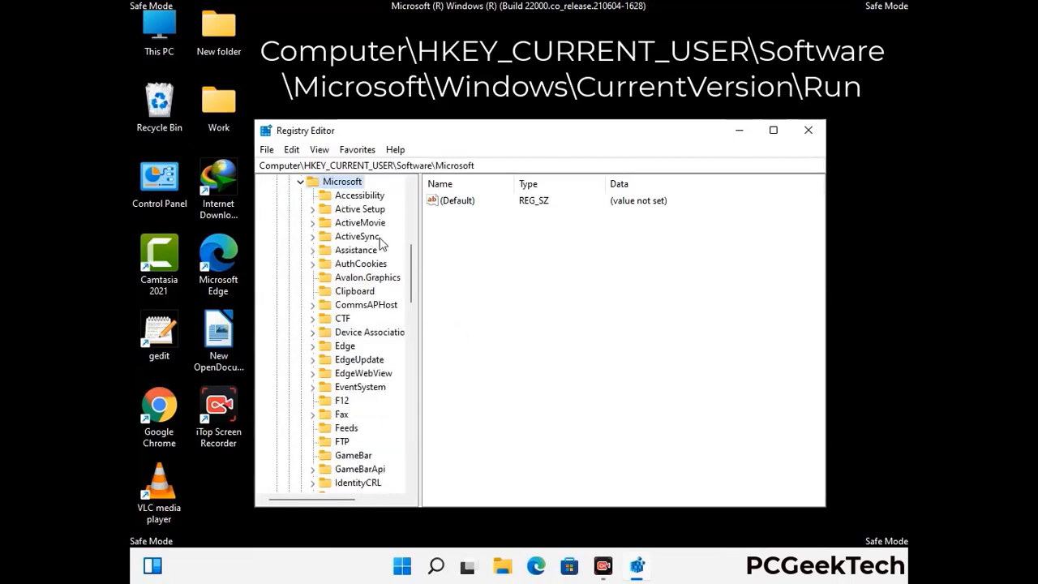
- Go through Windows > CurrentVersion and select the Run key to list startup values
scroll(375, 354, "down", 4)
scroll(375, 355, "down", 3)
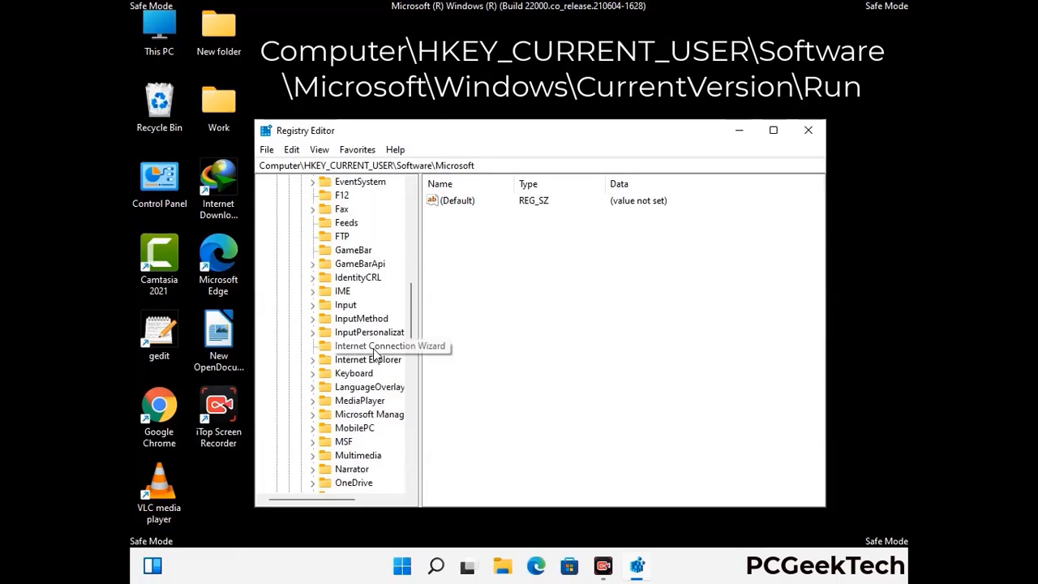
scroll(375, 354, "down", 6)
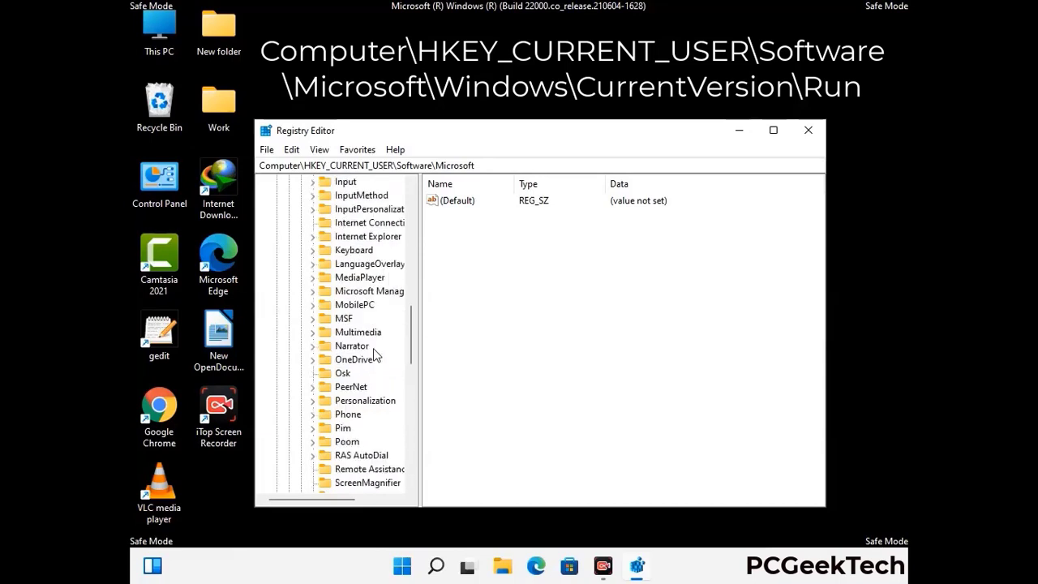
scroll(375, 354, "down", 4)
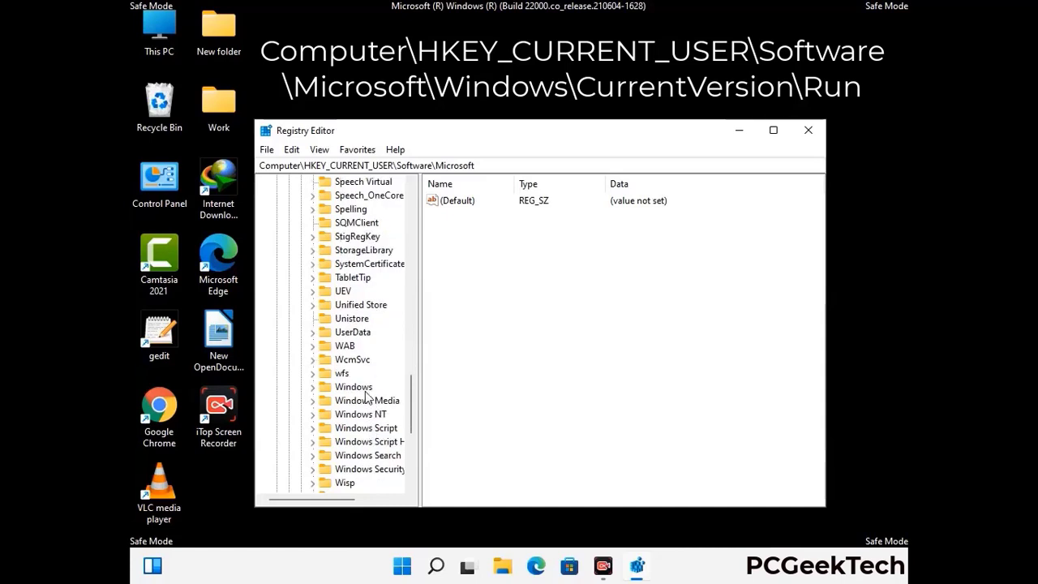
double_click(365, 390)
double_click(376, 375)
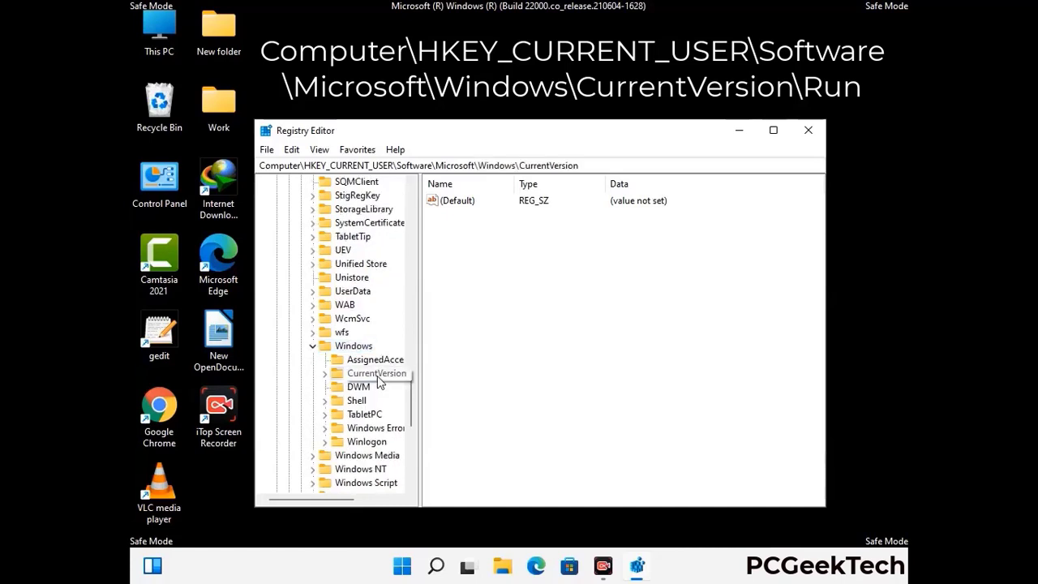
scroll(373, 350, "down", 3)
scroll(373, 350, "down", 4)
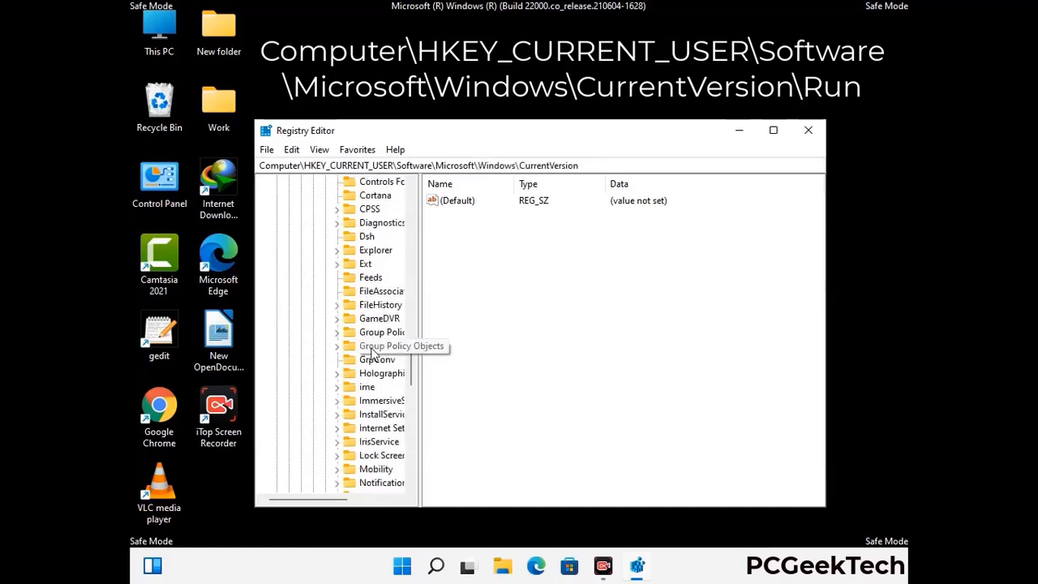
scroll(373, 350, "down", 1)
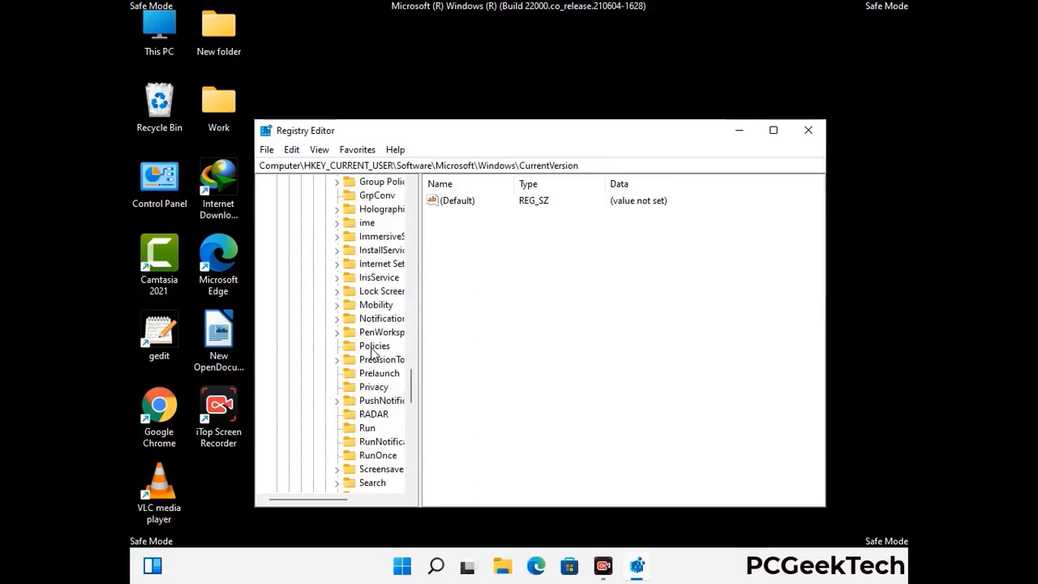
scroll(373, 351, "down", 1)
left_click(368, 388)
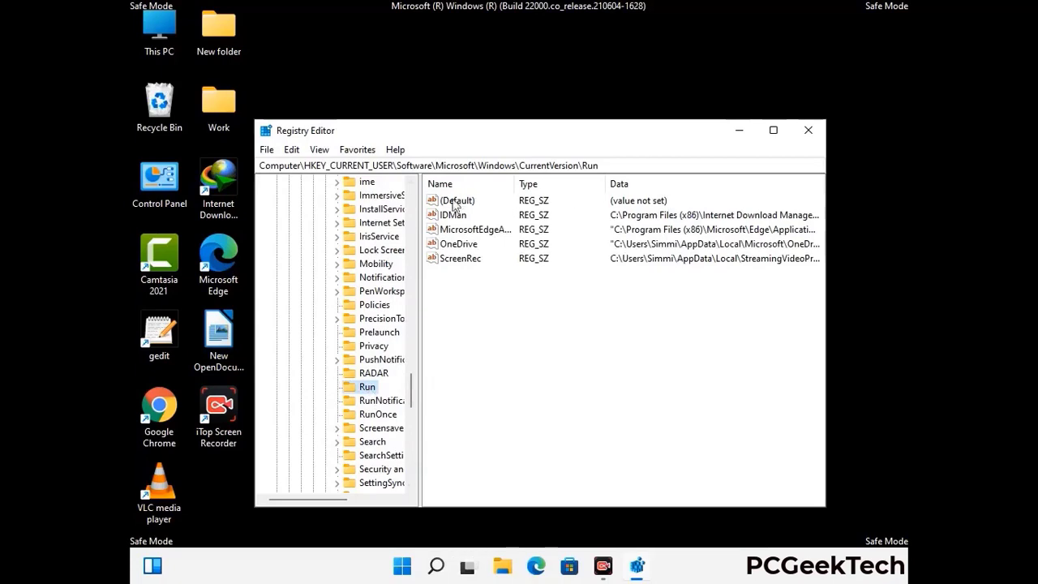
- Delete the ScreenRec startup value from the Run key and confirm the deletion
left_click(460, 259)
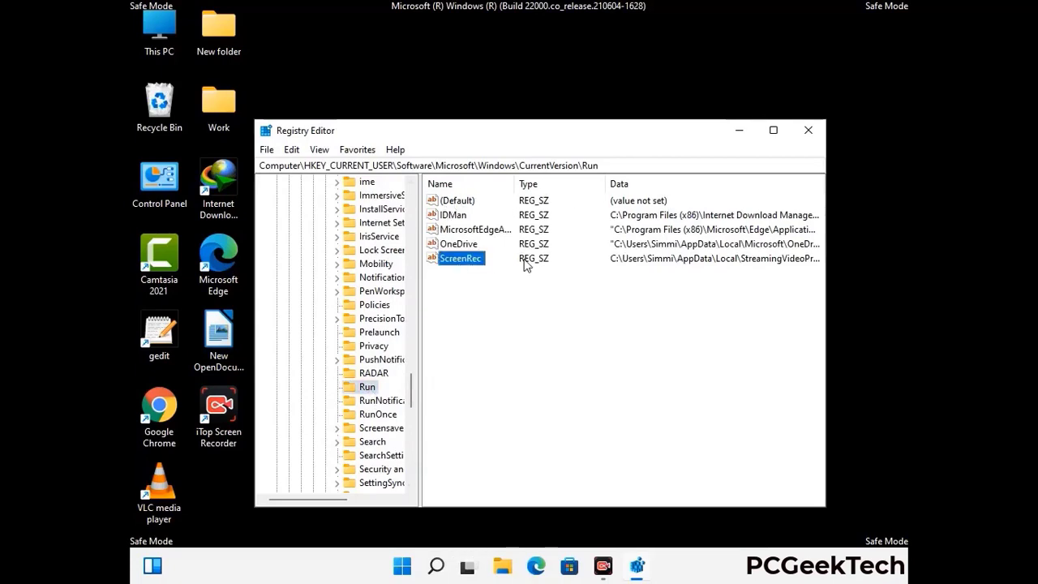
left_click(468, 261)
right_click(468, 261)
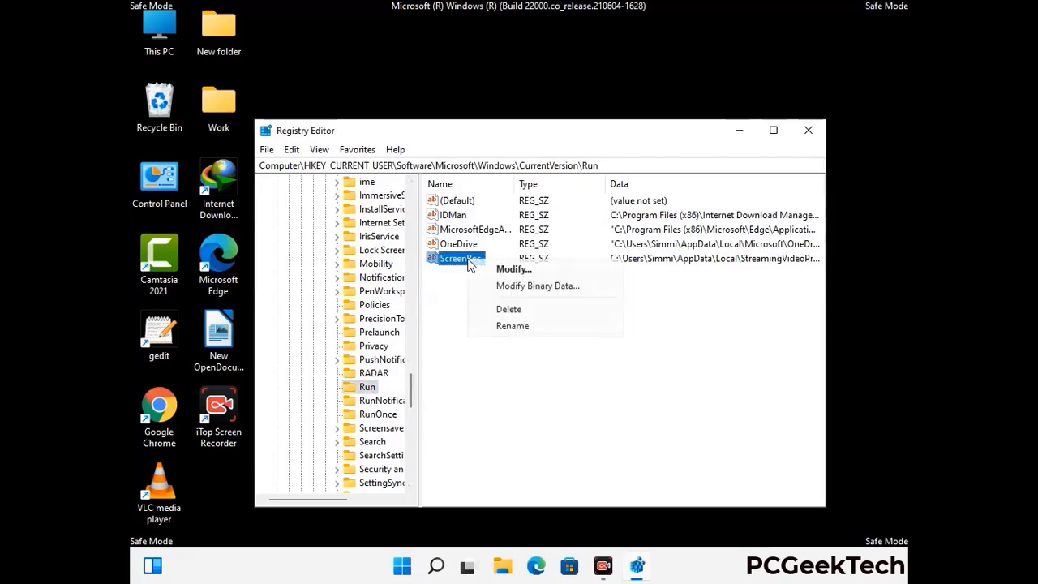
left_click(497, 309)
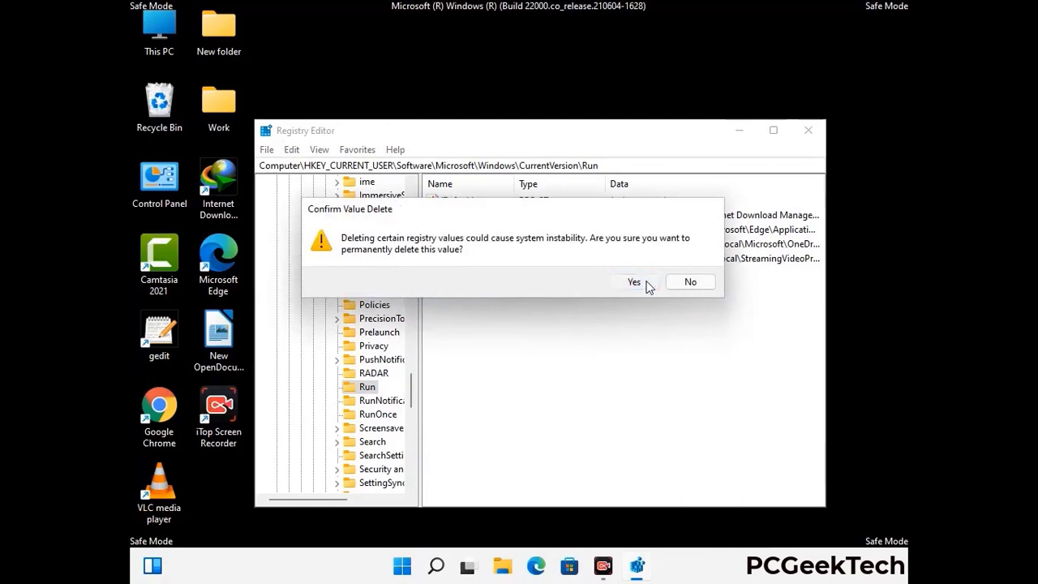
left_click(649, 283)
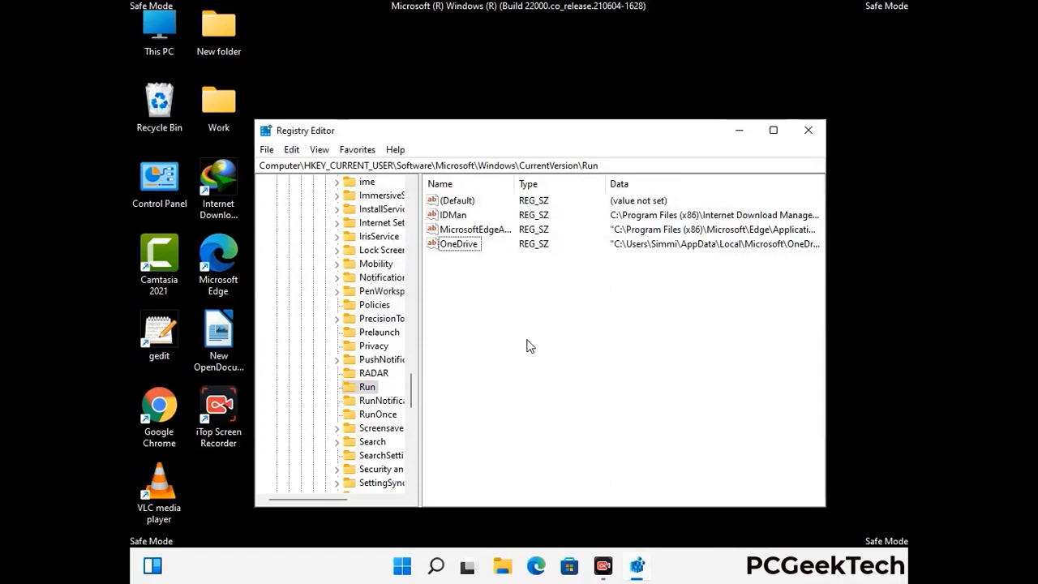
key("ctrl+f")
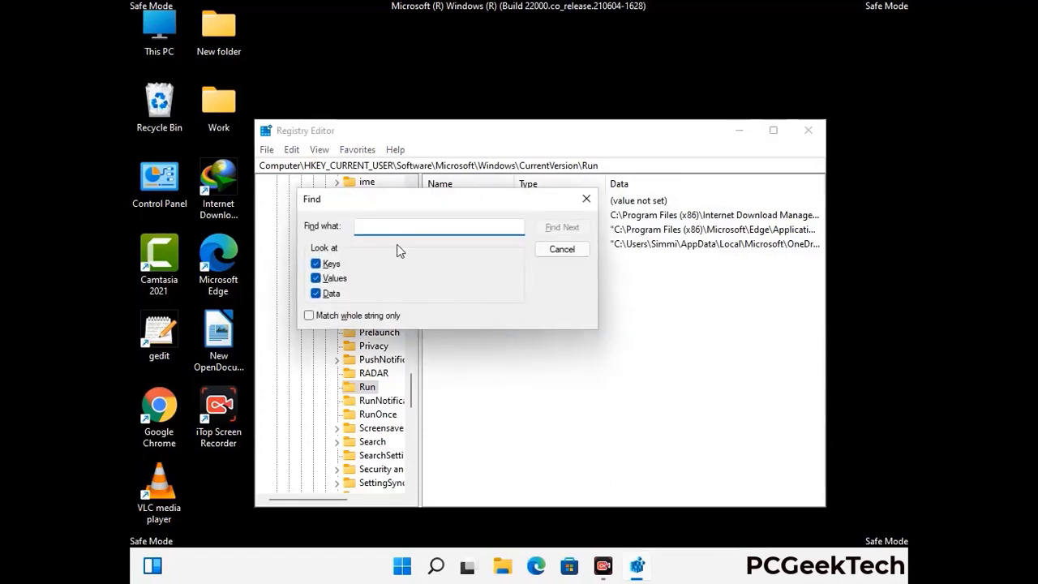
type("Virus Name")
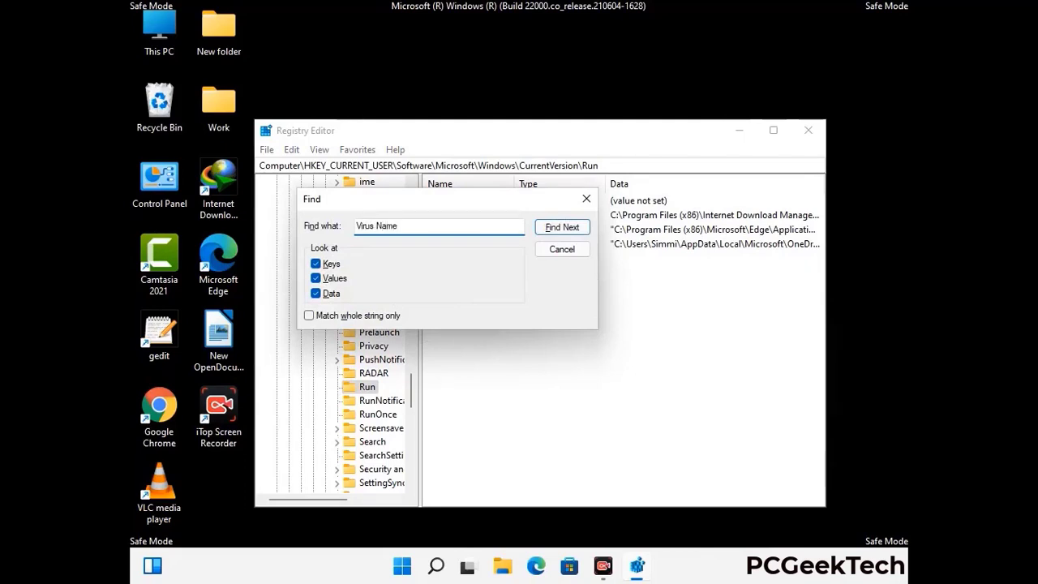
left_click(550, 233)
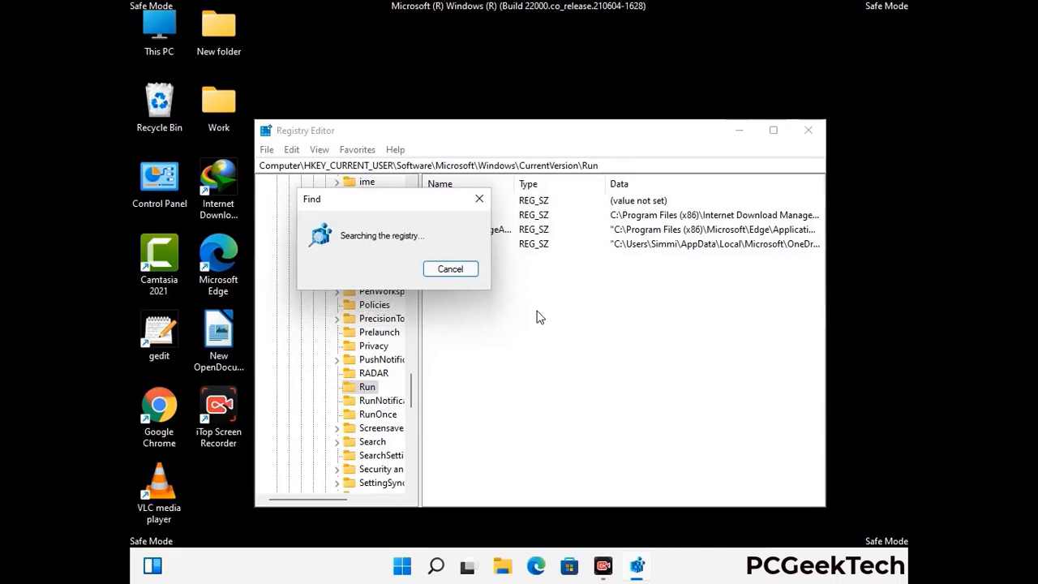
left_click(486, 203)
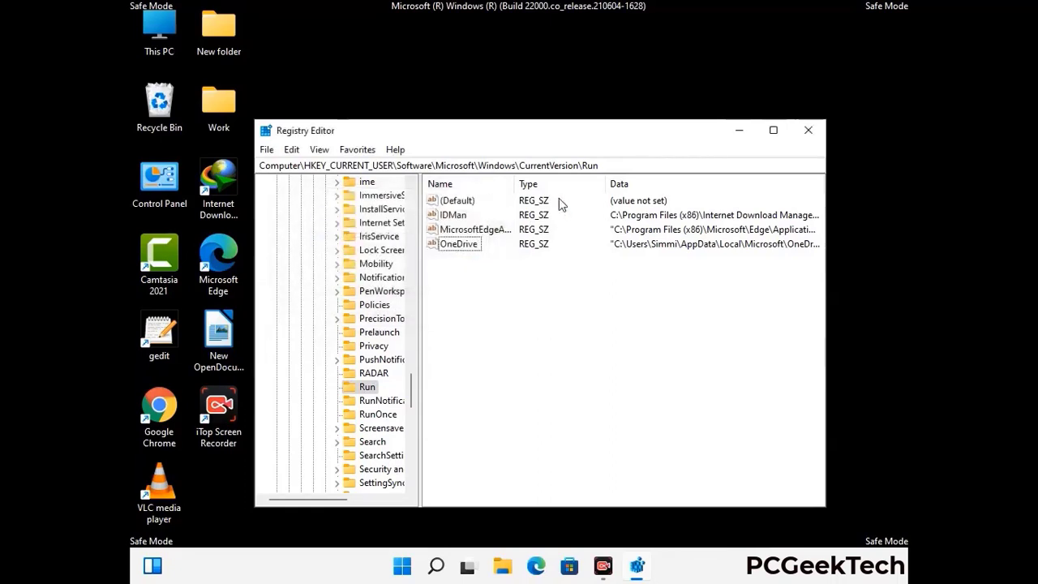
- Close Registry Editor, run msconfig, and uncheck Safe boot on the Boot tab
left_click(808, 130)
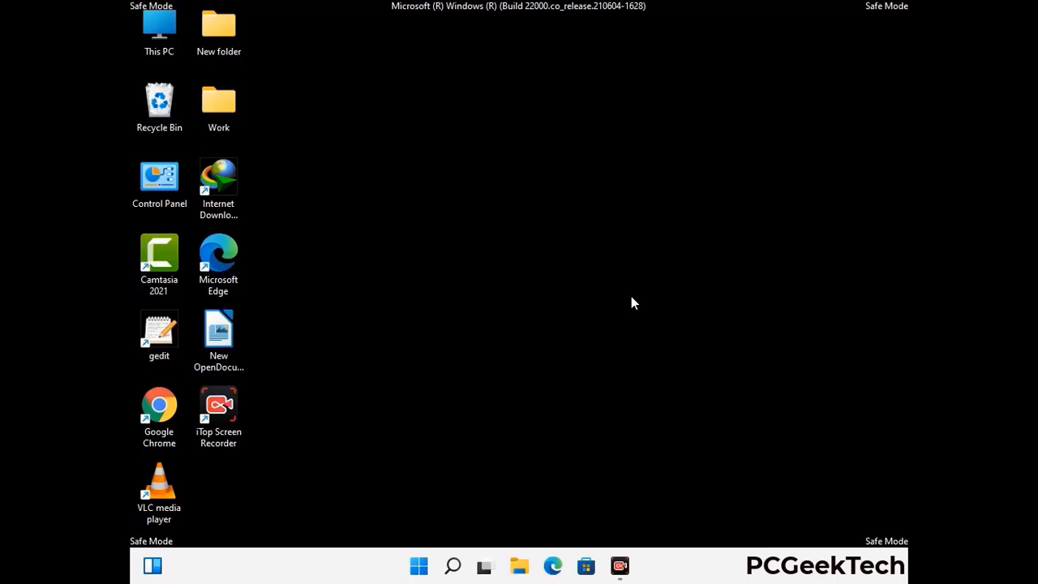
key("super+r")
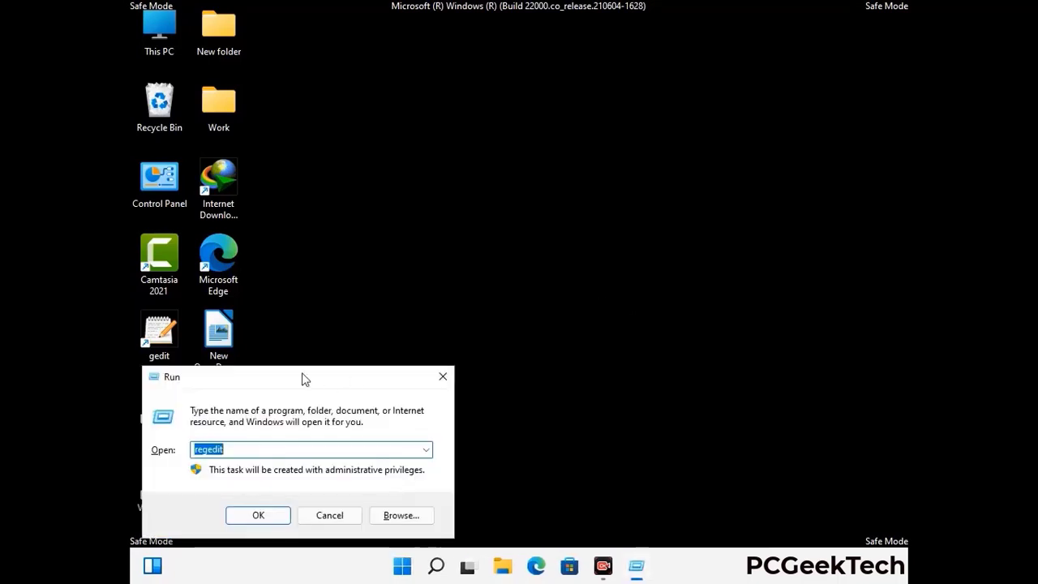
left_click_drag(304, 378, 533, 162)
type("msconfig")
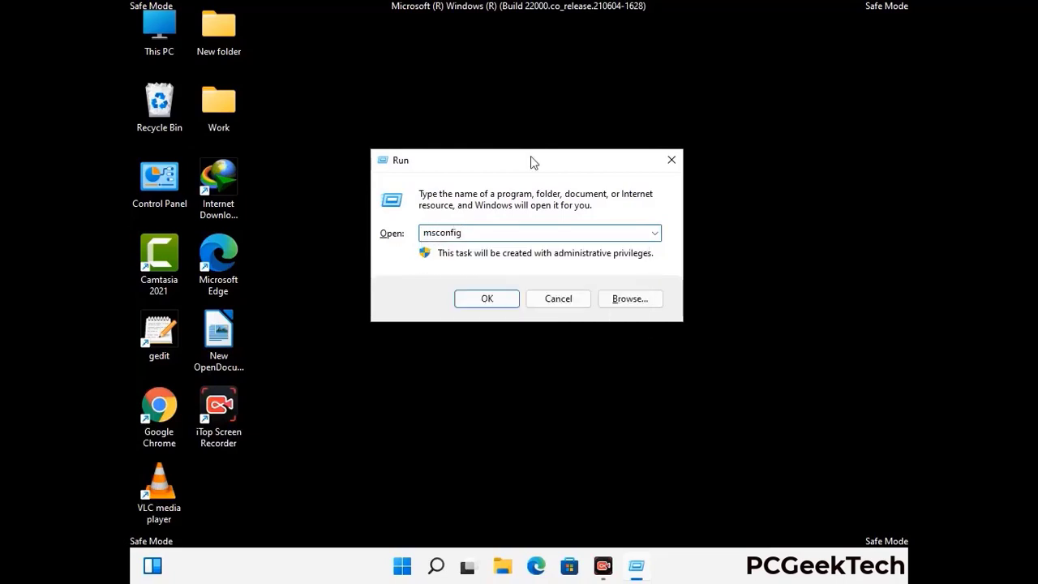
left_click(483, 299)
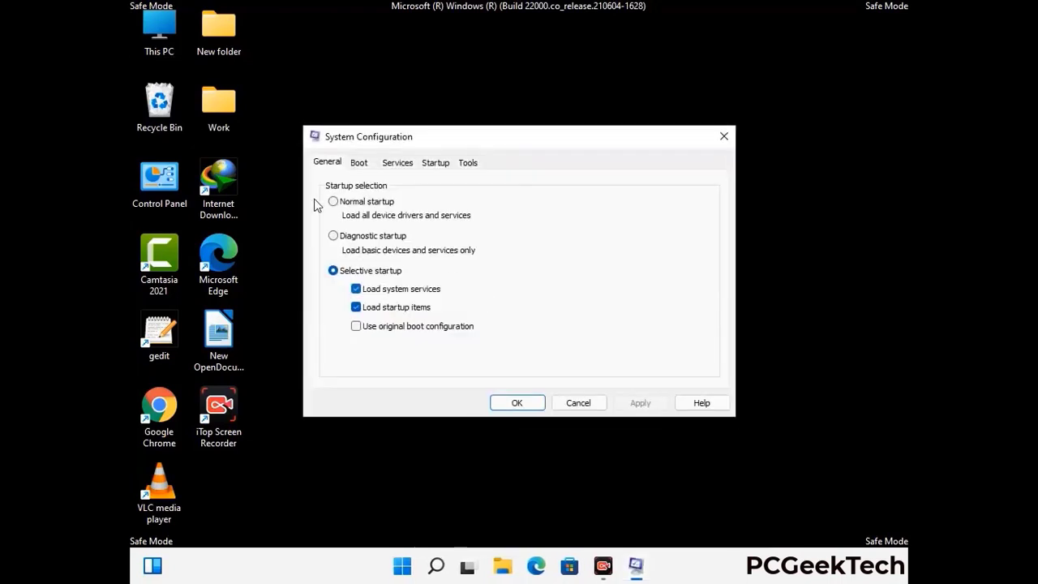
left_click(359, 162)
left_click(336, 308)
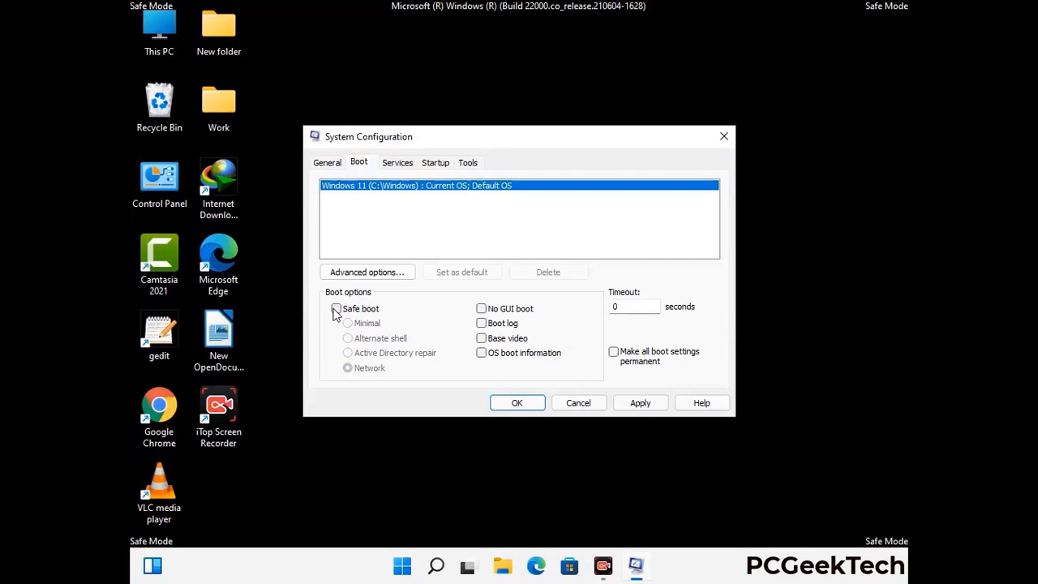